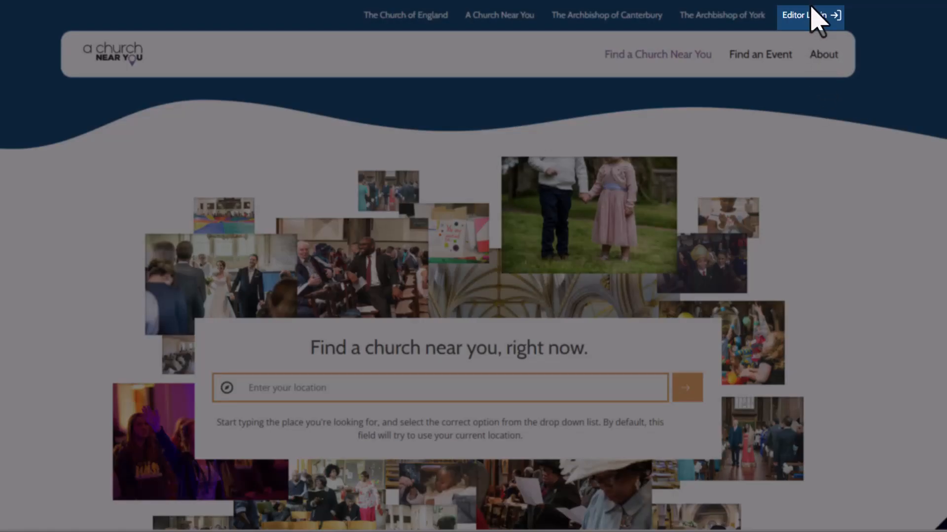
Go to the editor login, open All Saints Church for editing and start adding a new event
left_click(810, 18)
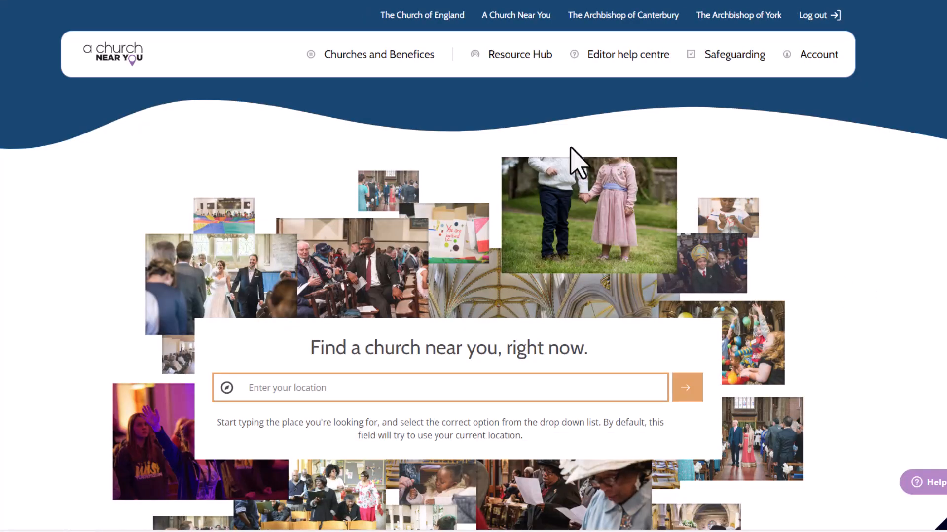
left_click(415, 53)
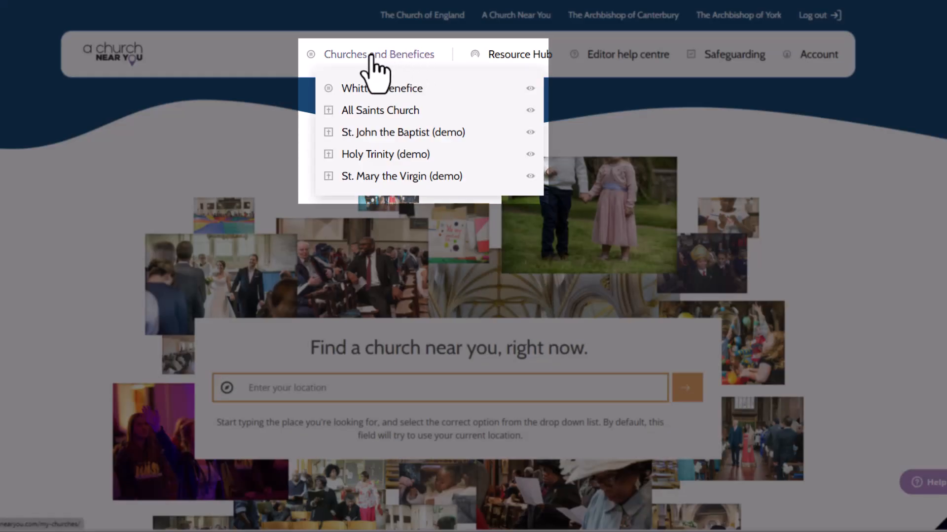
left_click(361, 116)
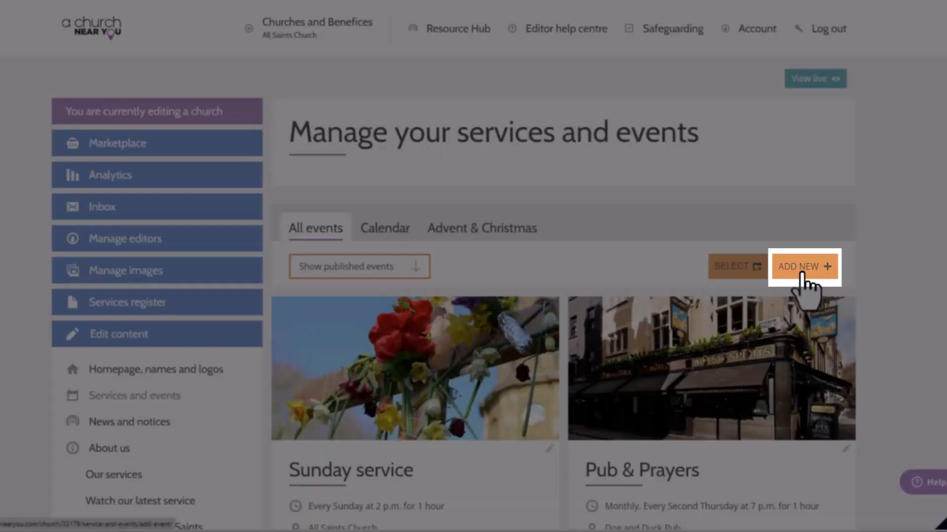
left_click(802, 269)
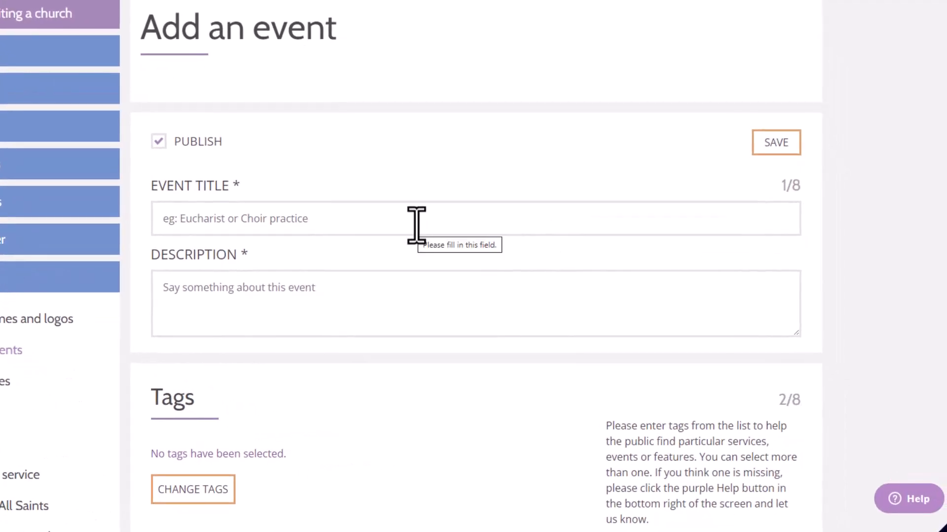
Title the event "Carol service" and describe it as "Join us for our all age Christmas carol service - there'll be carols, a short talk, crafts, and mince pies!"
left_click(416, 225)
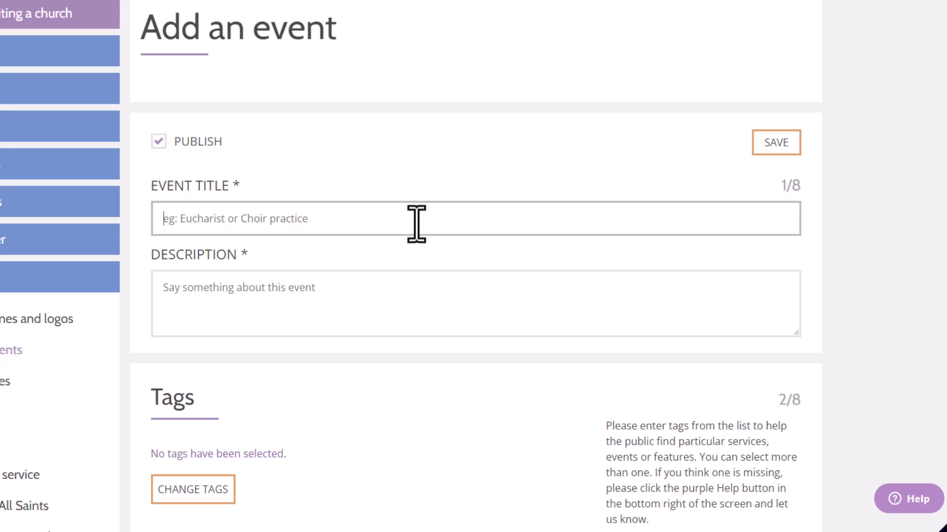
type("Car")
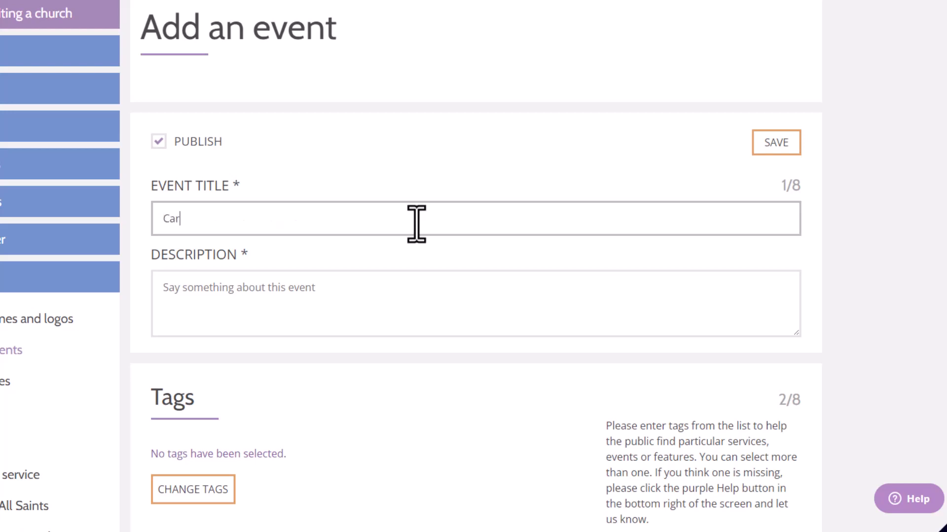
type("ol service")
left_click(371, 315)
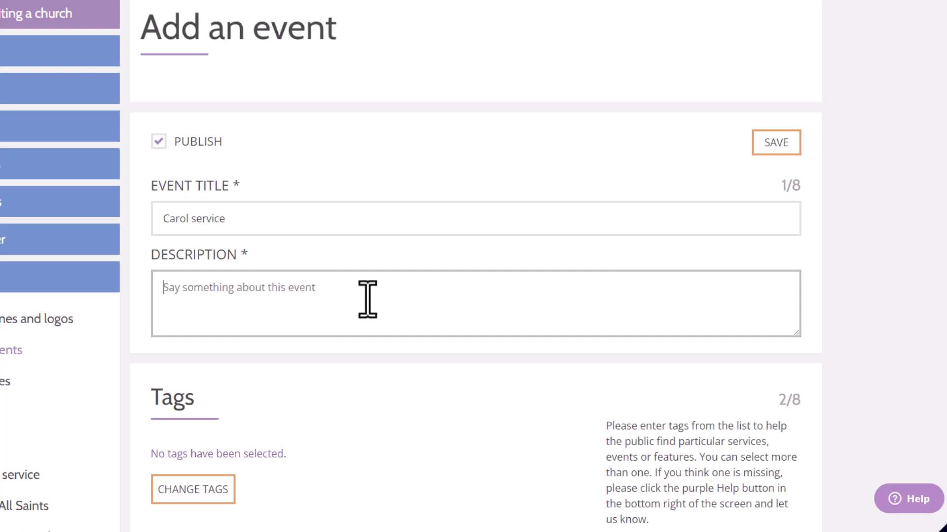
type("Join us for our all age Christmas carol service - there'll be carols, a short talk, crafts, and mince pies!")
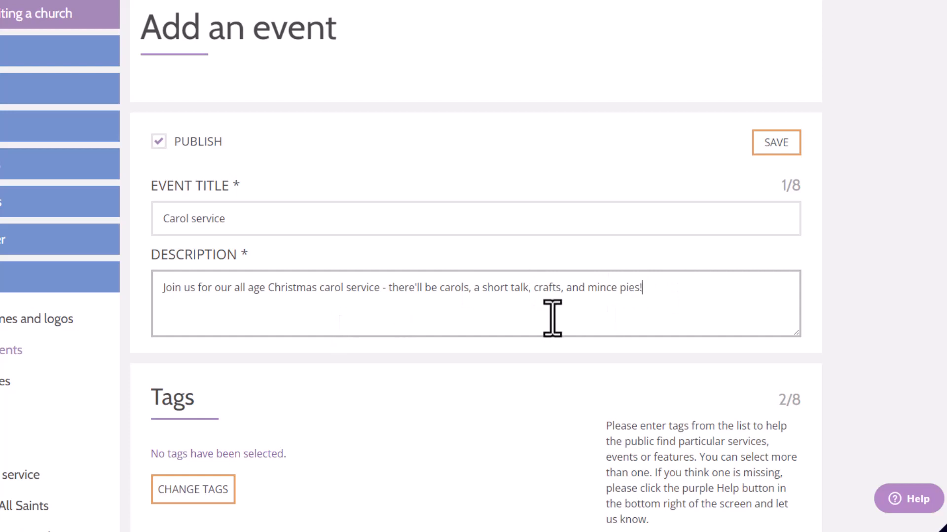
Tag the event with Carol Service, #JoinTheSong, #FollowTheStar, Christmas, Christmas Carols and Advent
scroll(553, 318, "down", 1)
scroll(552, 318, "down", 2)
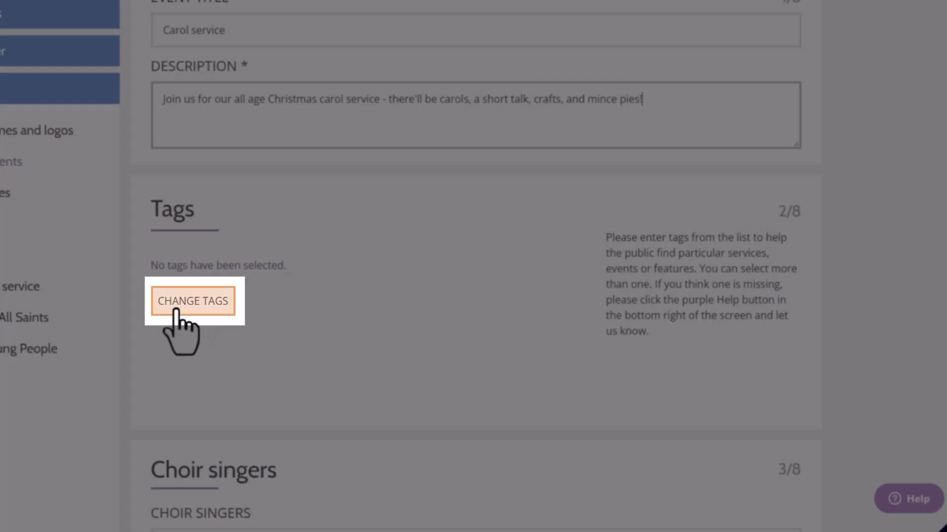
left_click(176, 310)
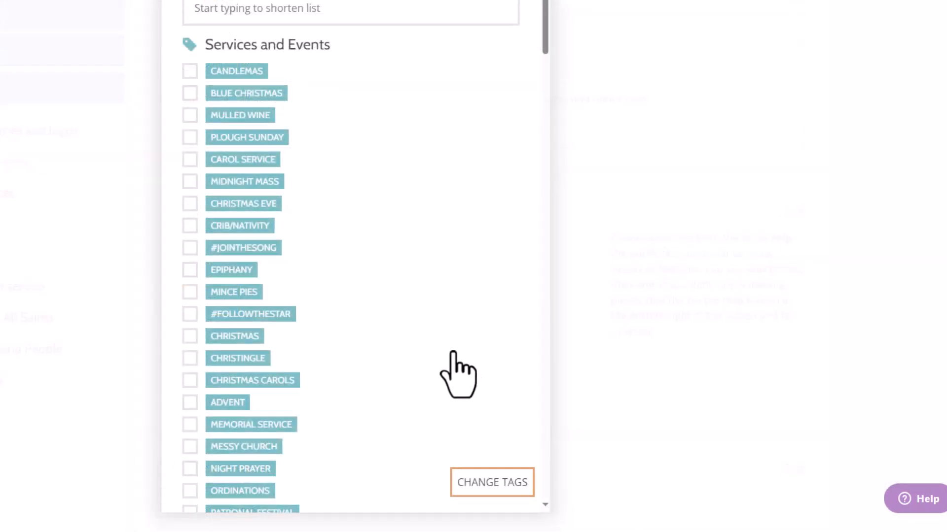
scroll(436, 276, "down", 1)
scroll(436, 295, "down", 4)
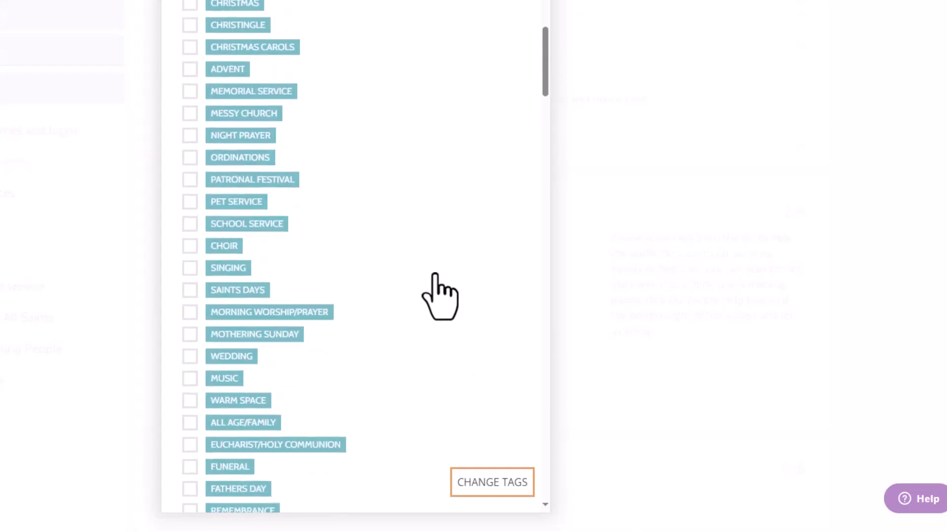
scroll(436, 296, "up", 5)
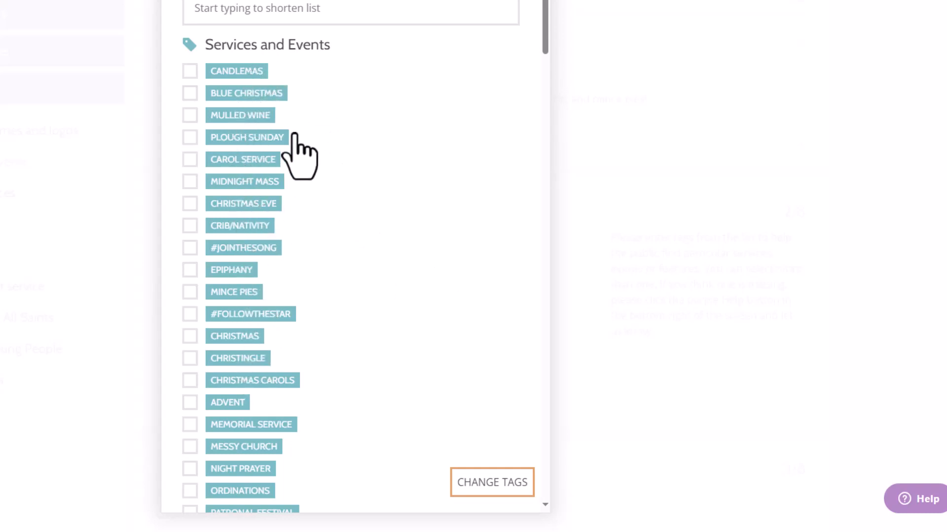
left_click(188, 160)
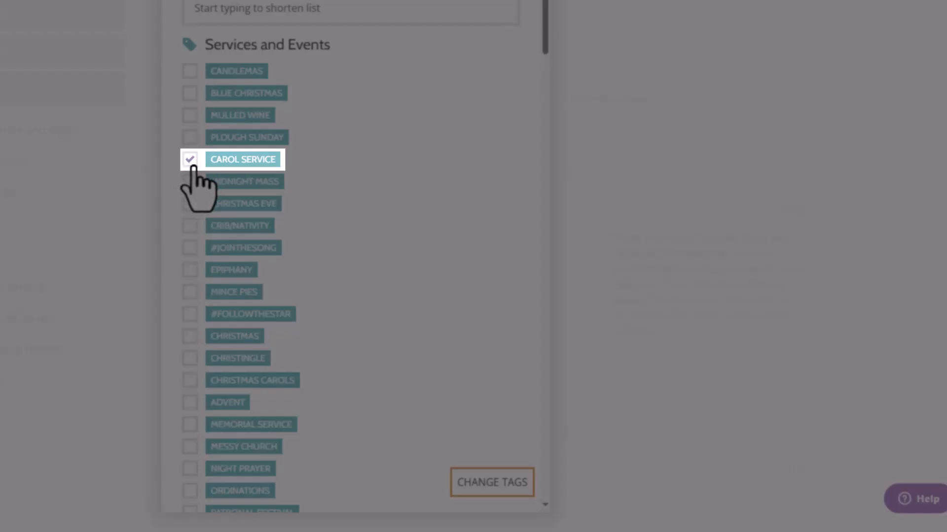
left_click(190, 247)
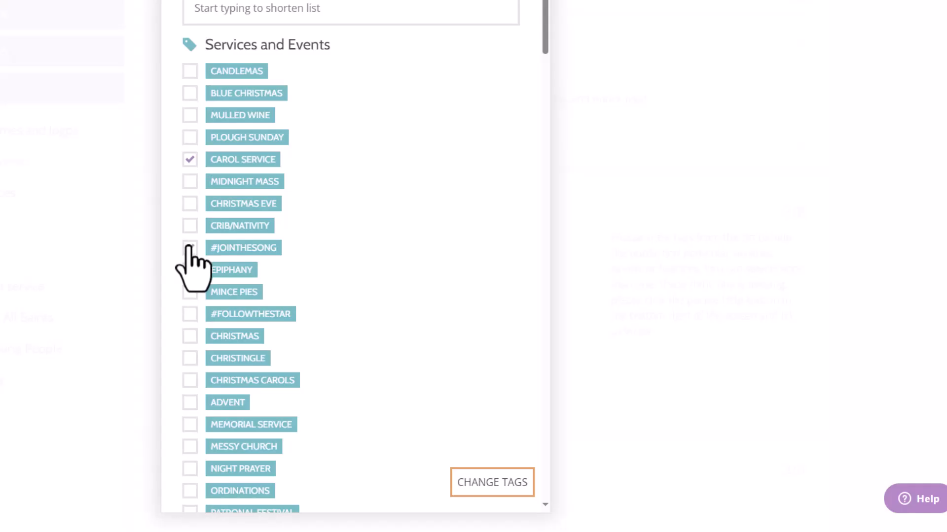
left_click(191, 314)
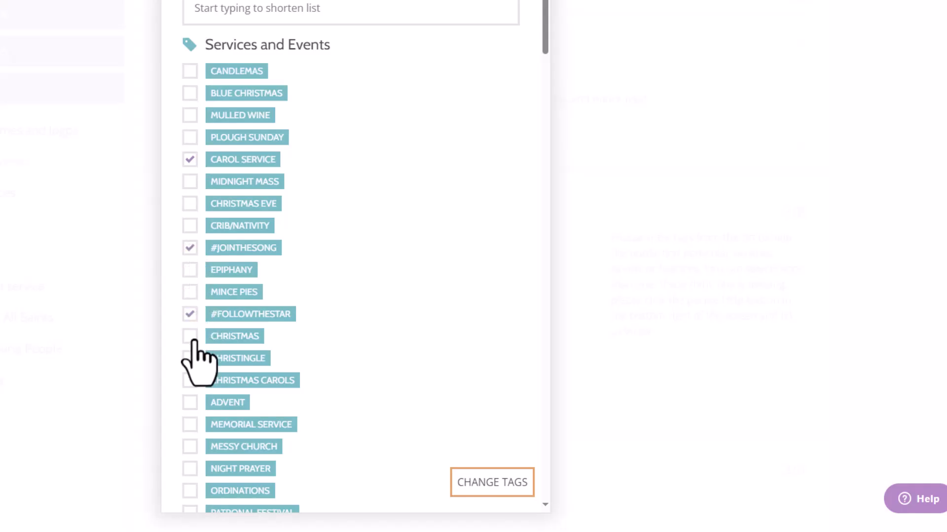
left_click(191, 337)
left_click(191, 381)
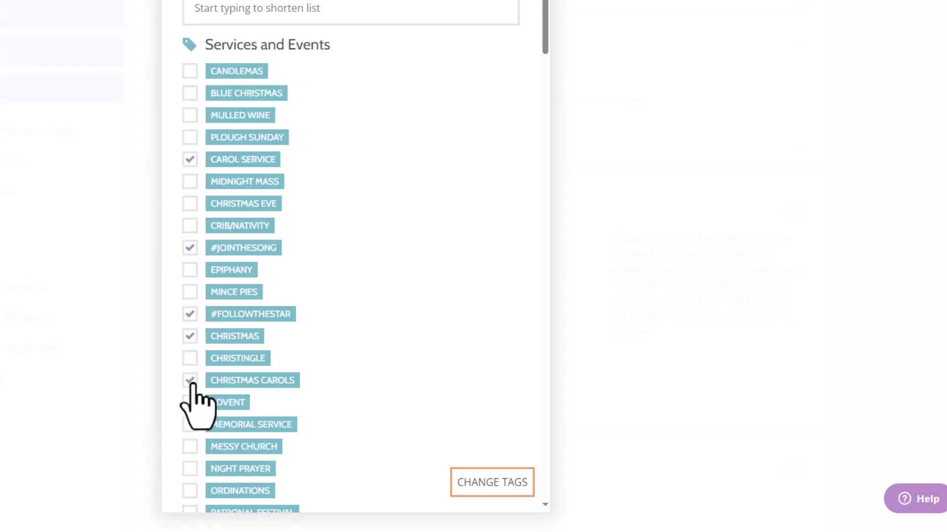
left_click(190, 404)
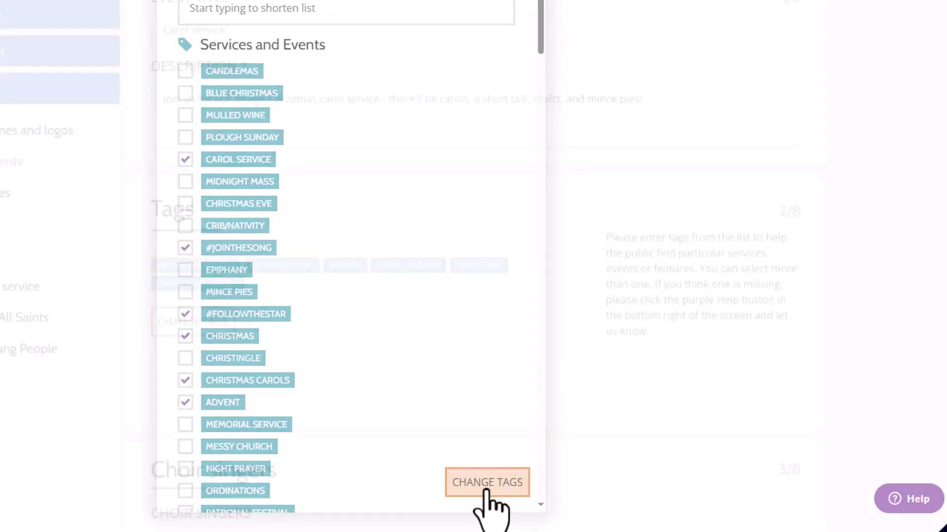
left_click(488, 485)
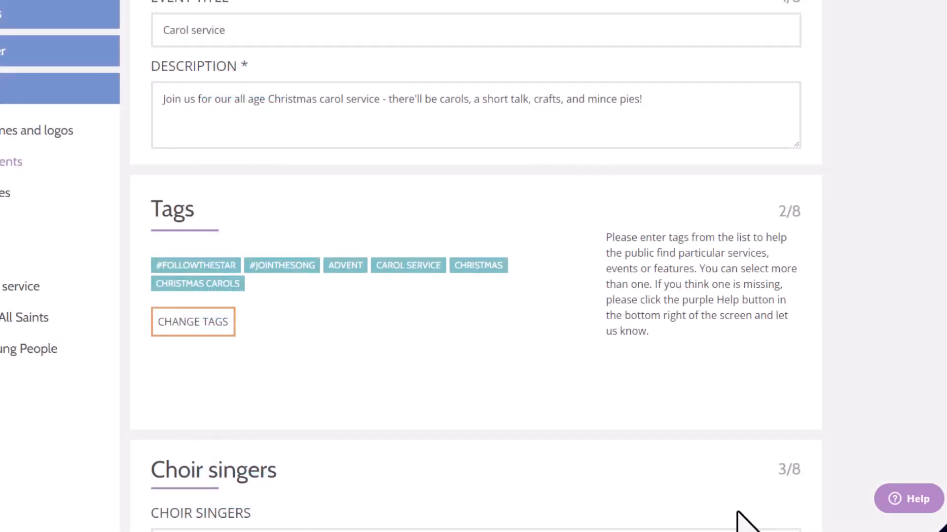
scroll(368, 362, "down", 5)
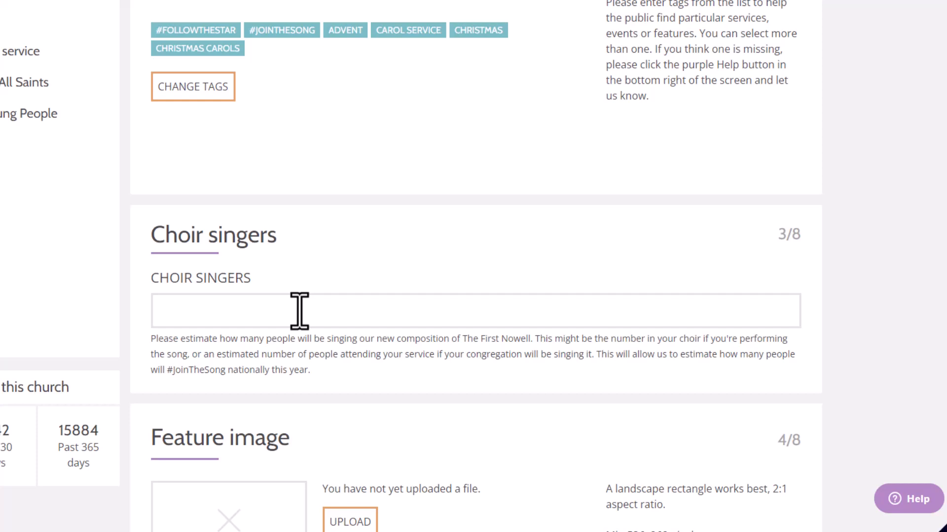
left_click(299, 311)
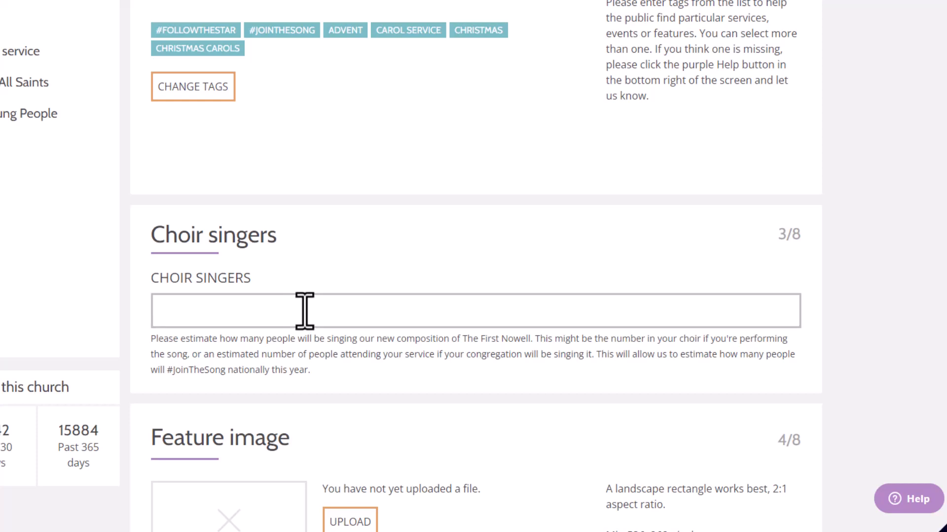
left_click(319, 263)
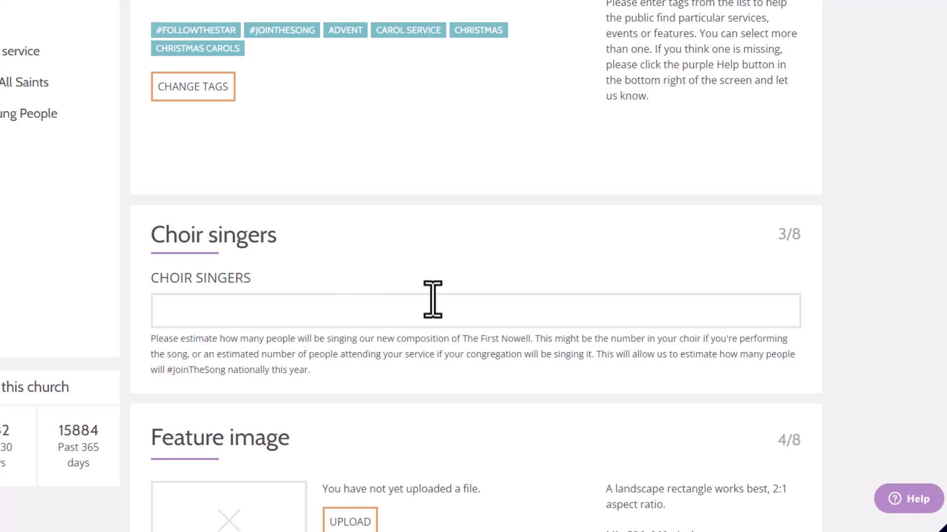
Upload the join-the-song-banner file as the event's feature image
scroll(433, 299, "down", 4)
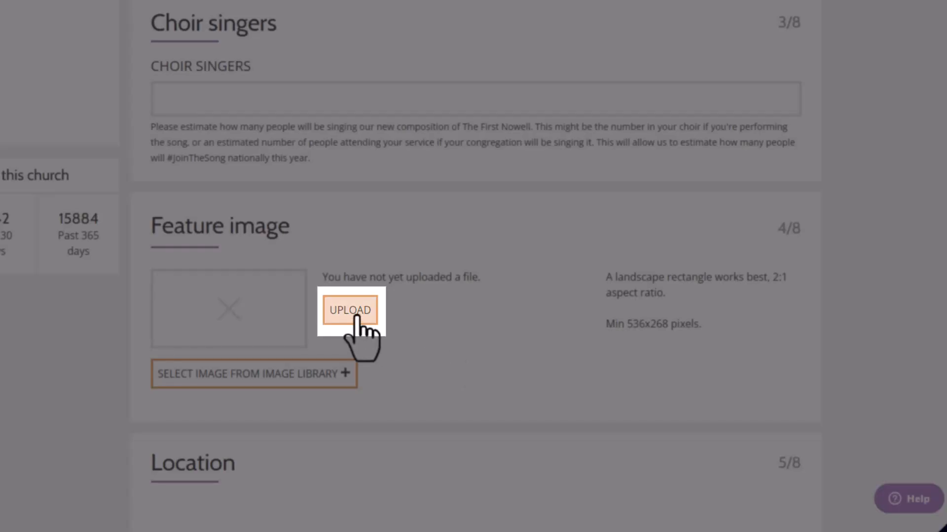
left_click(354, 310)
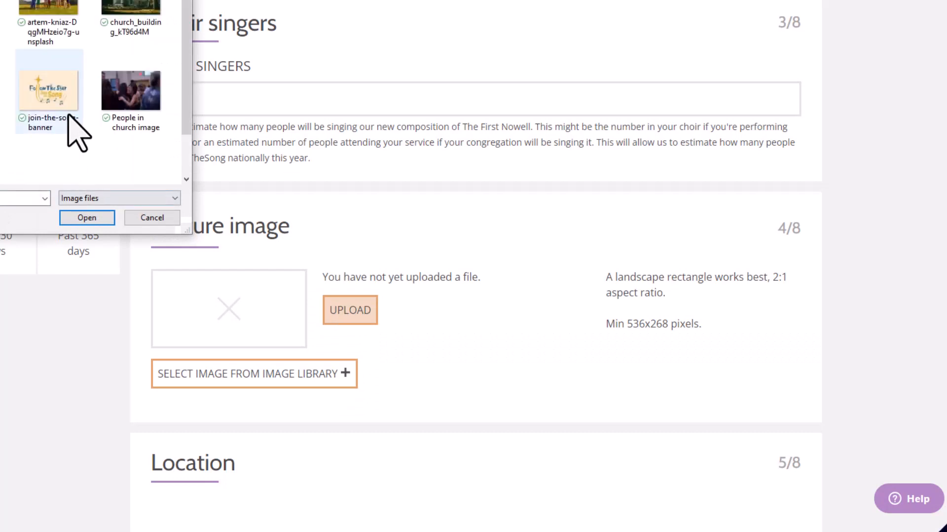
double_click(42, 116)
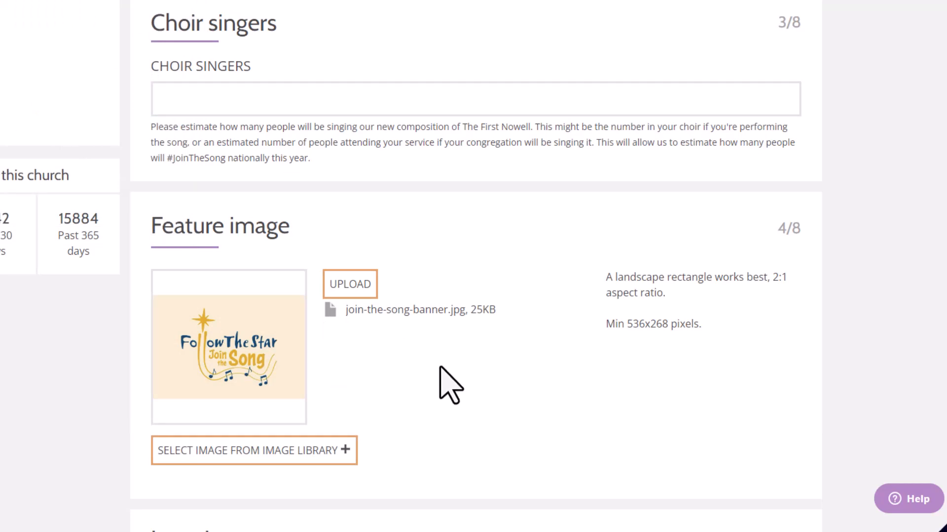
Turn off the primary venue option to view the alternative location fields, and turn it back on
scroll(415, 380, "down", 8)
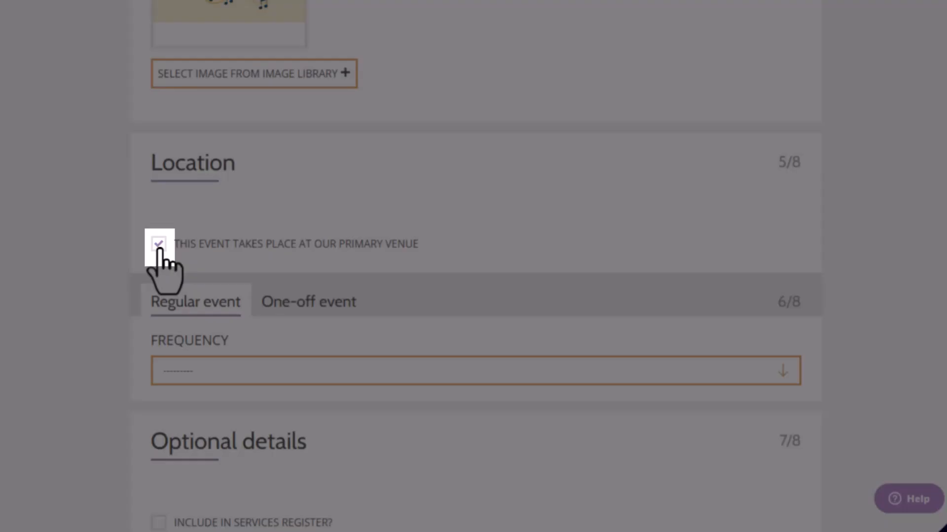
left_click(159, 247)
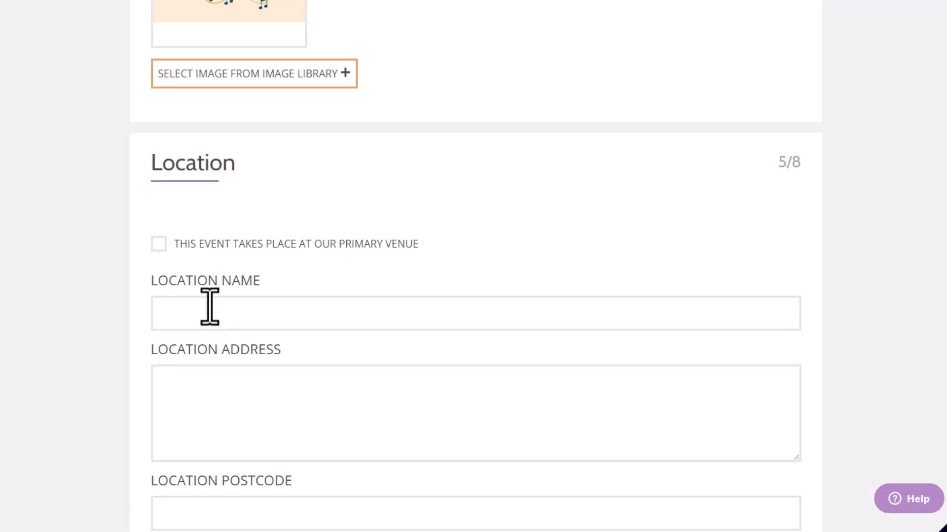
scroll(217, 276, "down", 2)
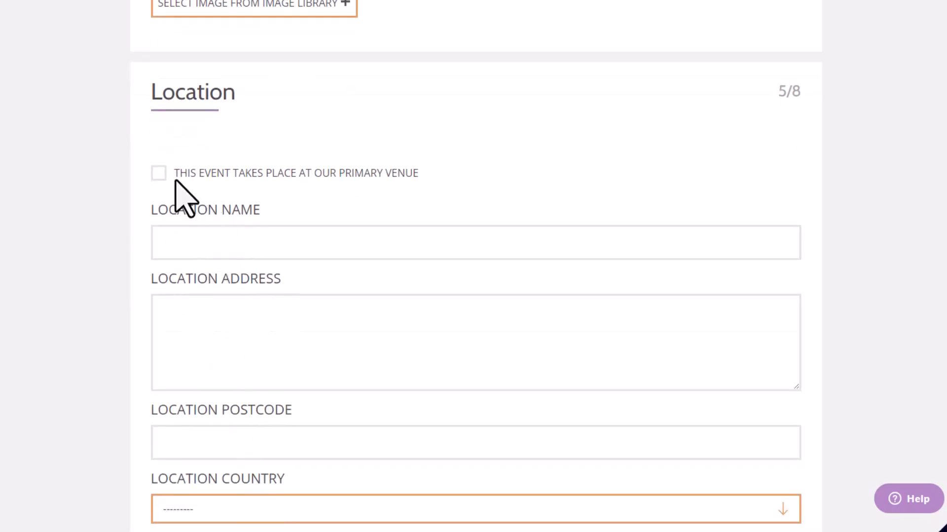
left_click(158, 174)
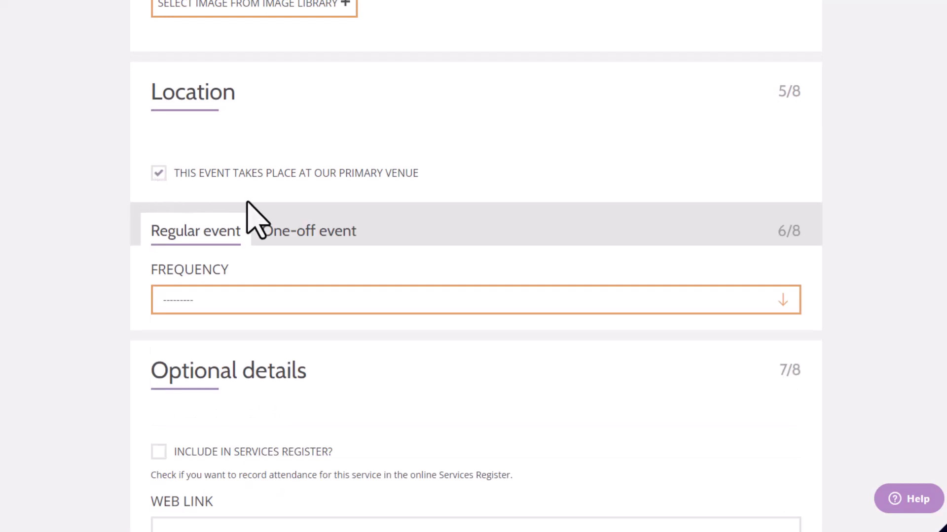
Make this a one-off event with the start date 17/12/2023
scroll(271, 231, "down", 1)
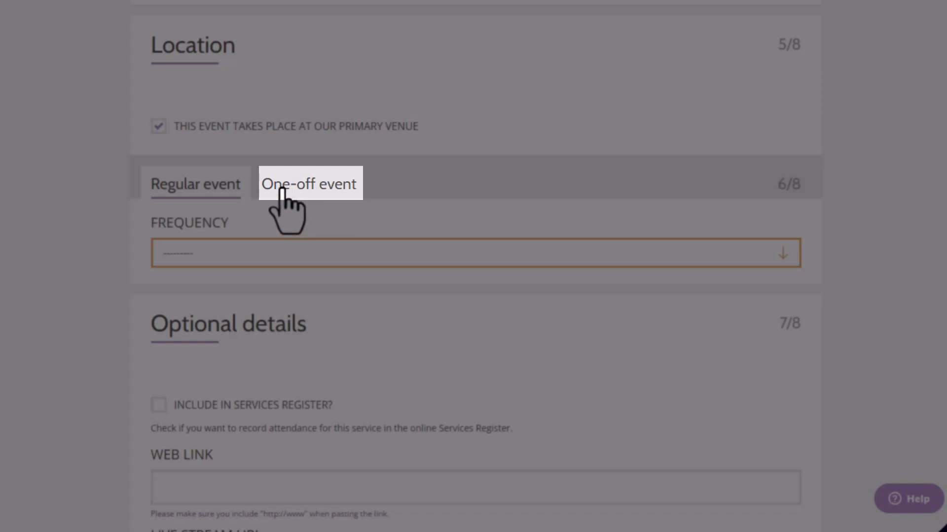
left_click(282, 190)
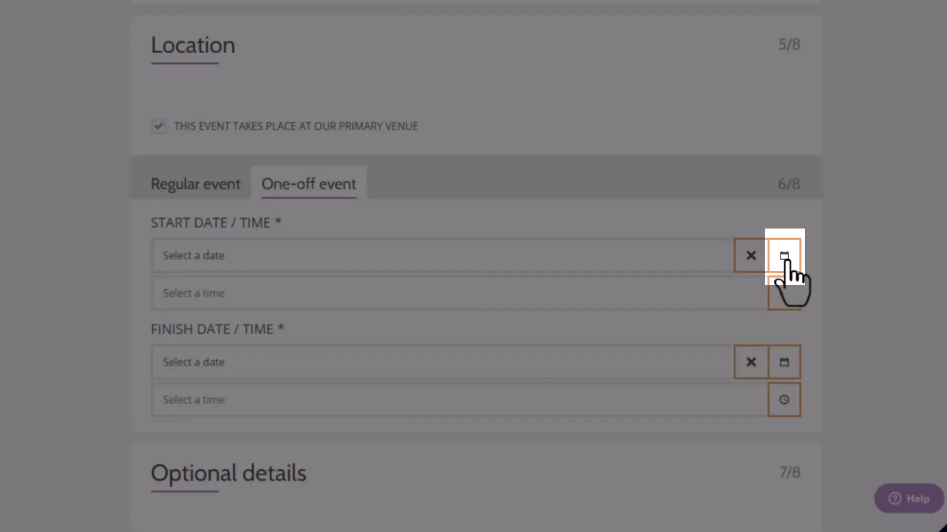
left_click(784, 257)
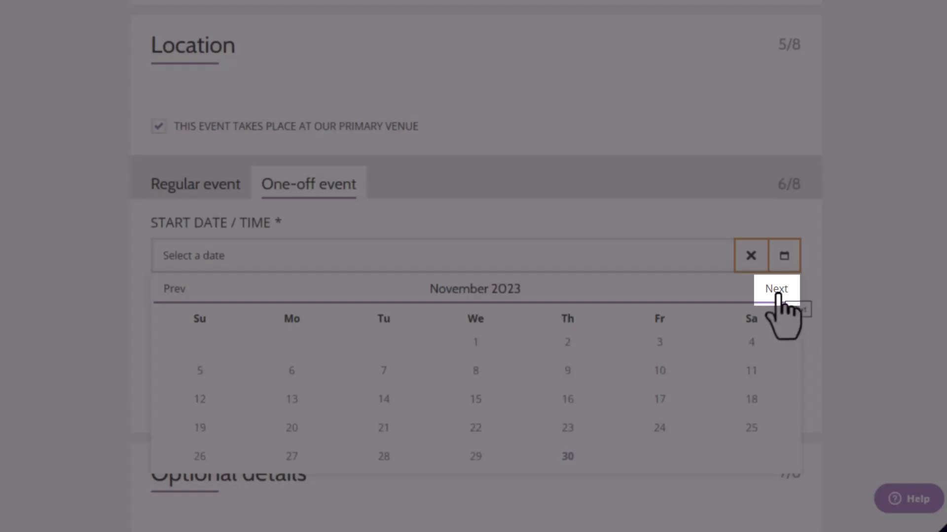
left_click(777, 291)
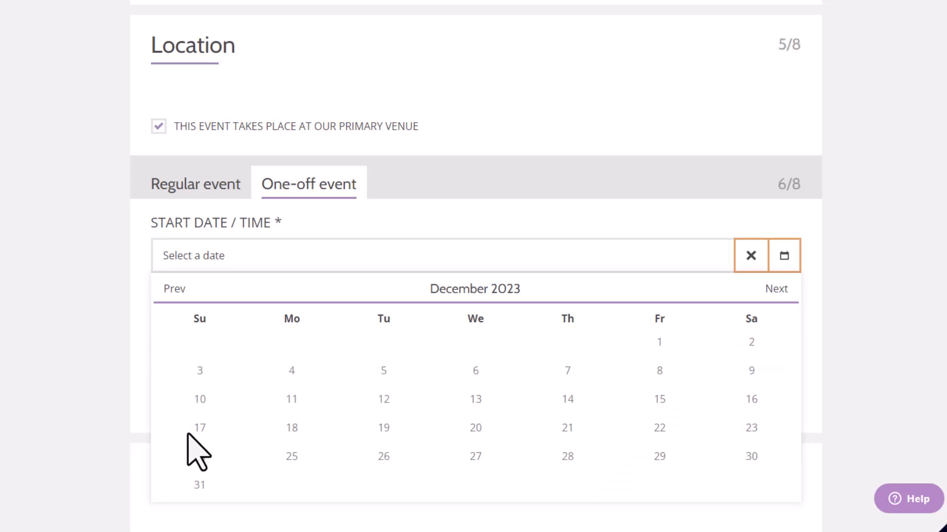
left_click(199, 444)
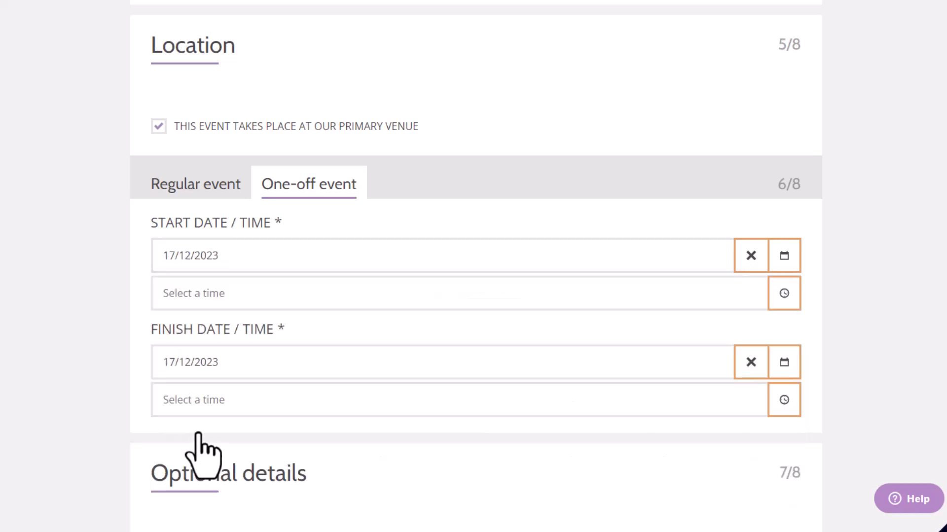
Set the one-off event's start time to 10:00
left_click(219, 298)
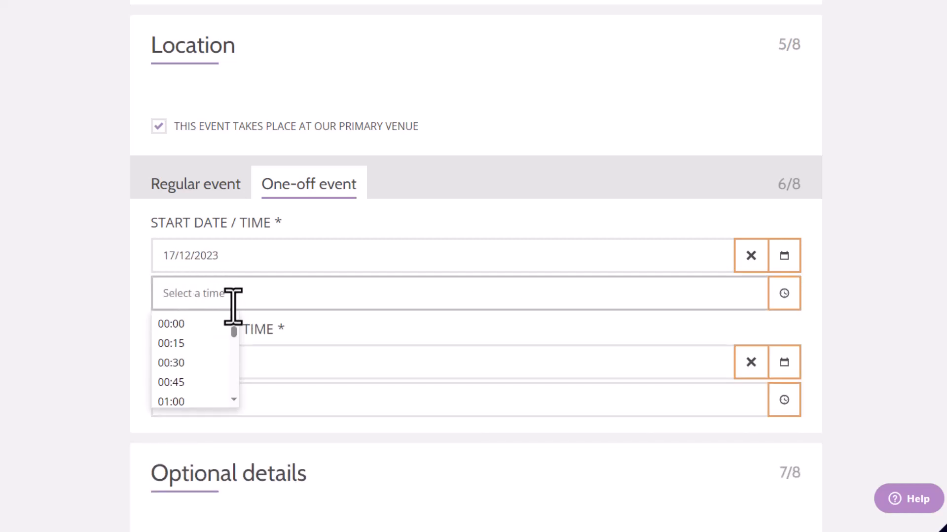
scroll(233, 329, "down", 1)
scroll(235, 331, "down", 3)
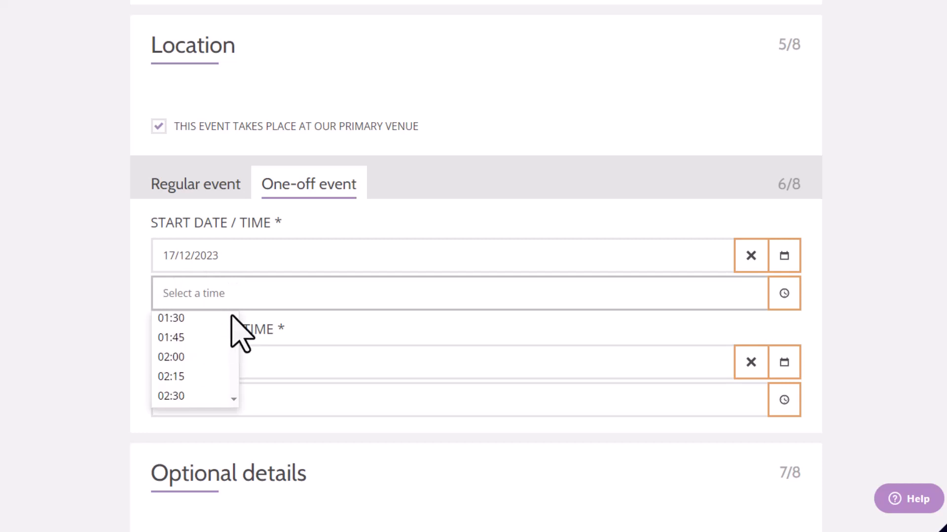
type("10")
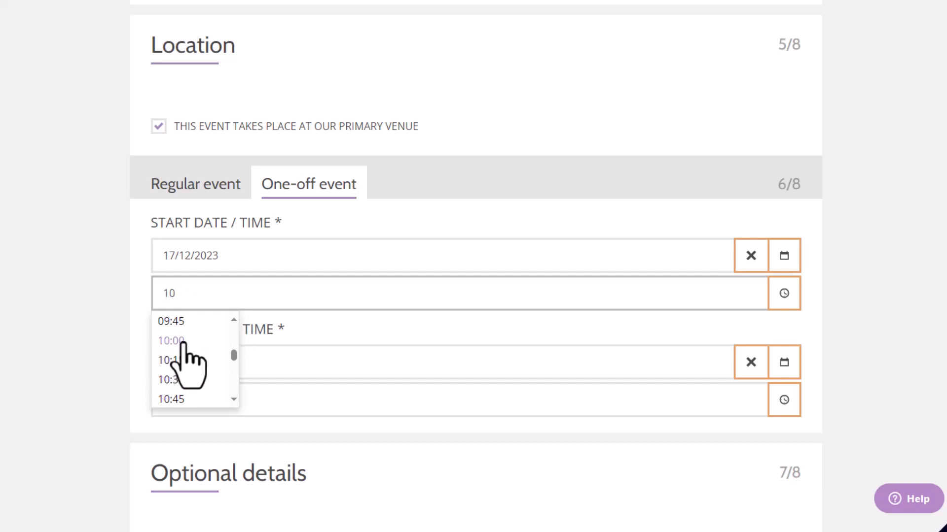
left_click(183, 341)
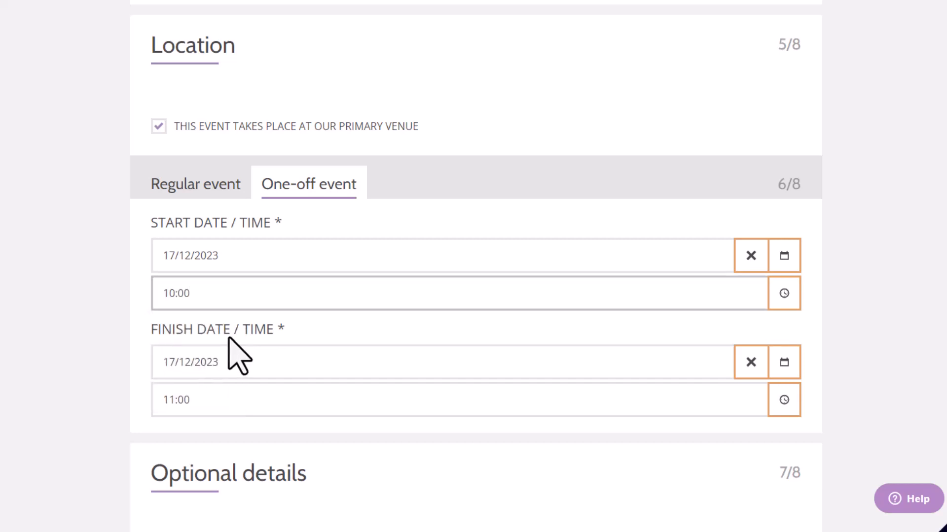
Set the event's finish time to 11:30 on the same date
scroll(237, 353, "down", 1)
scroll(212, 308, "up", 1)
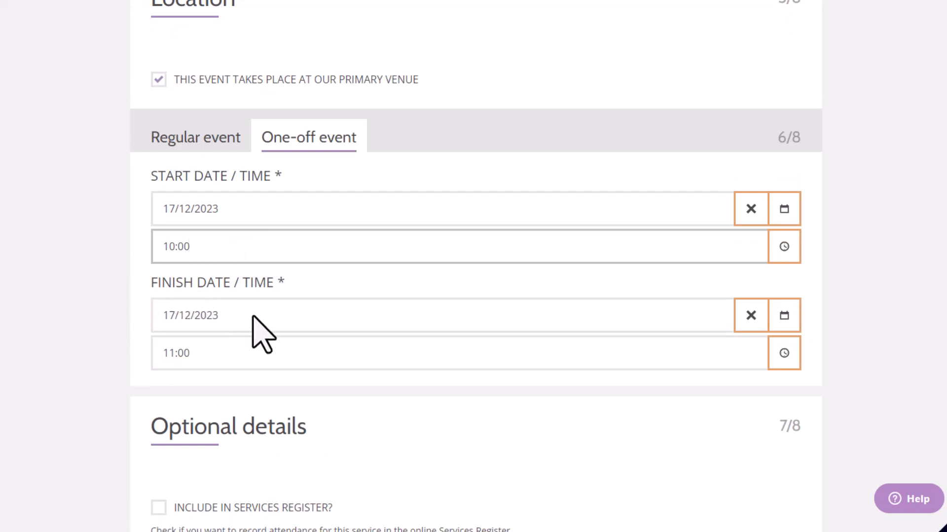
left_click(207, 356)
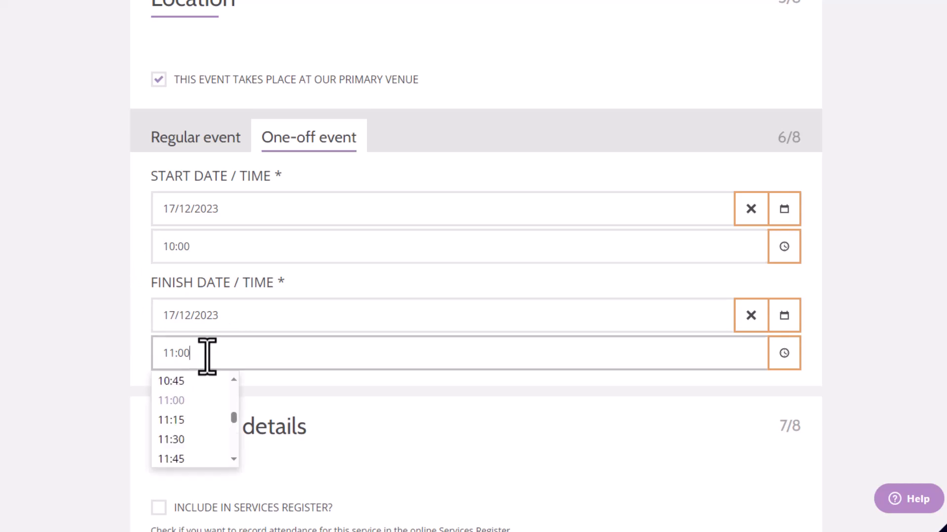
left_click(189, 440)
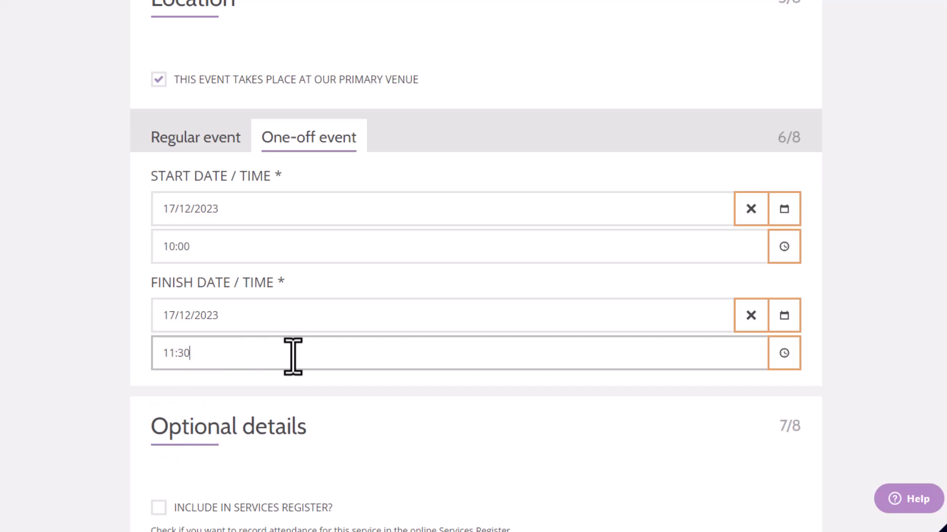
Include the event in the services register and check the optional web link and live stream URL fields, leaving them empty
scroll(292, 356, "down", 5)
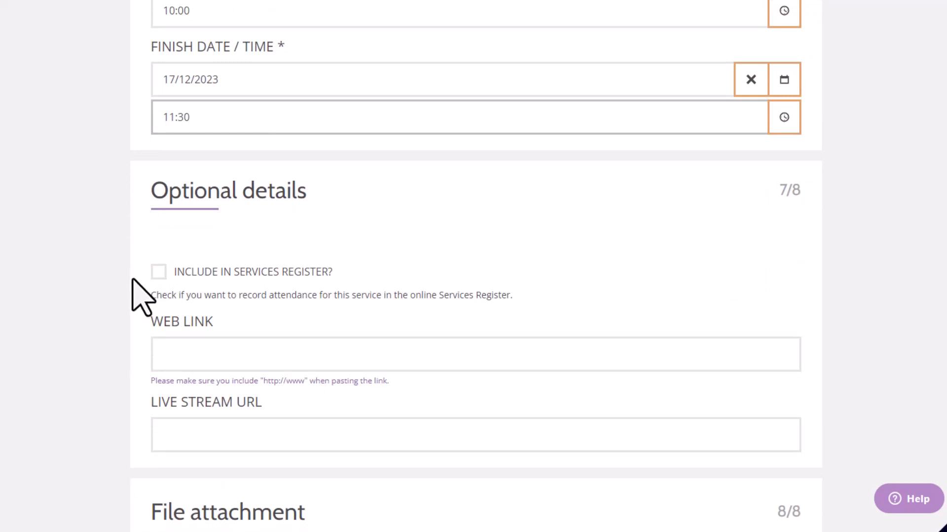
left_click(158, 272)
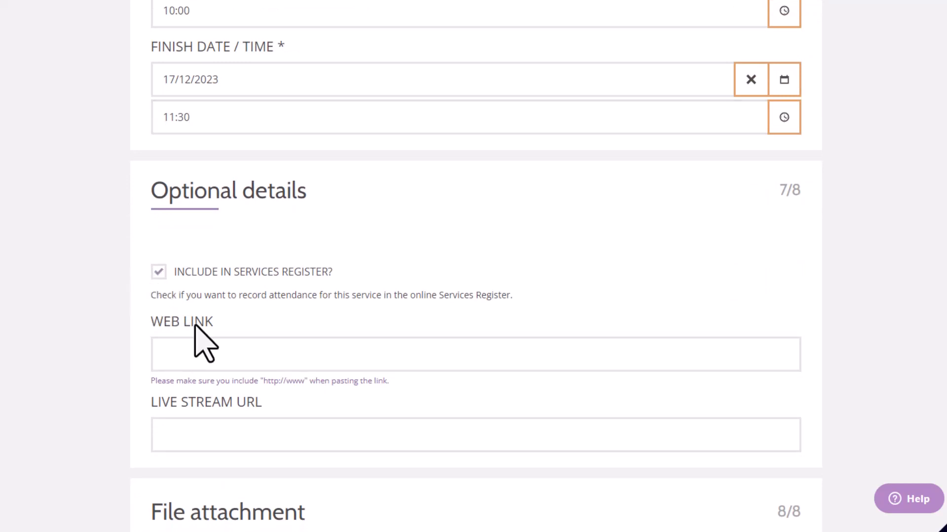
scroll(202, 341, "down", 2)
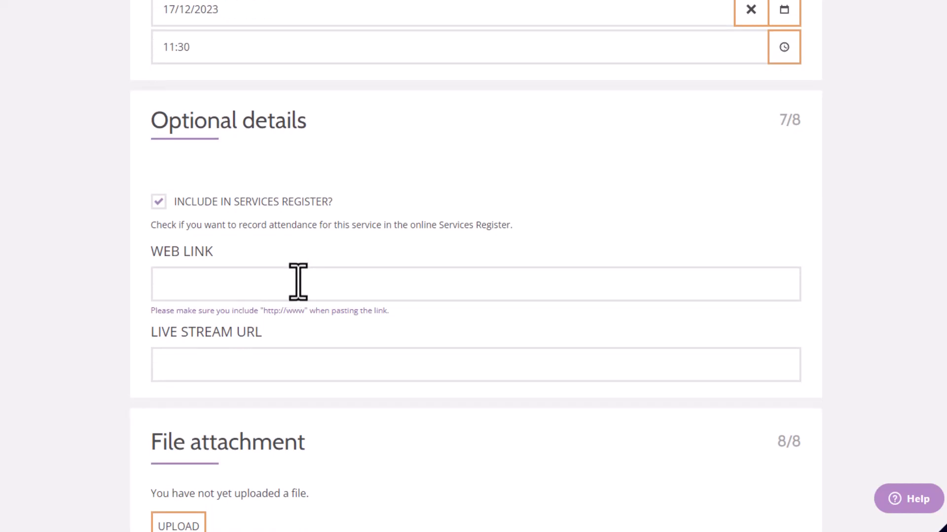
left_click(298, 282)
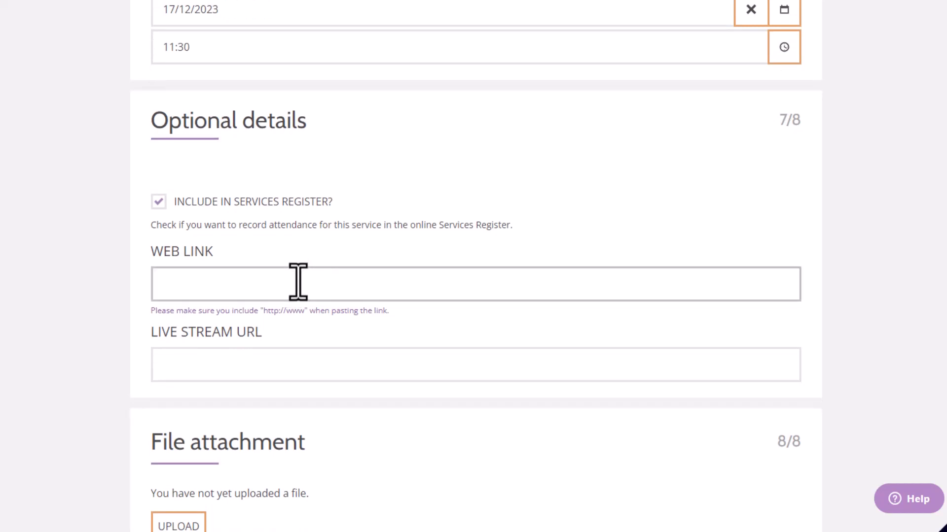
left_click(276, 363)
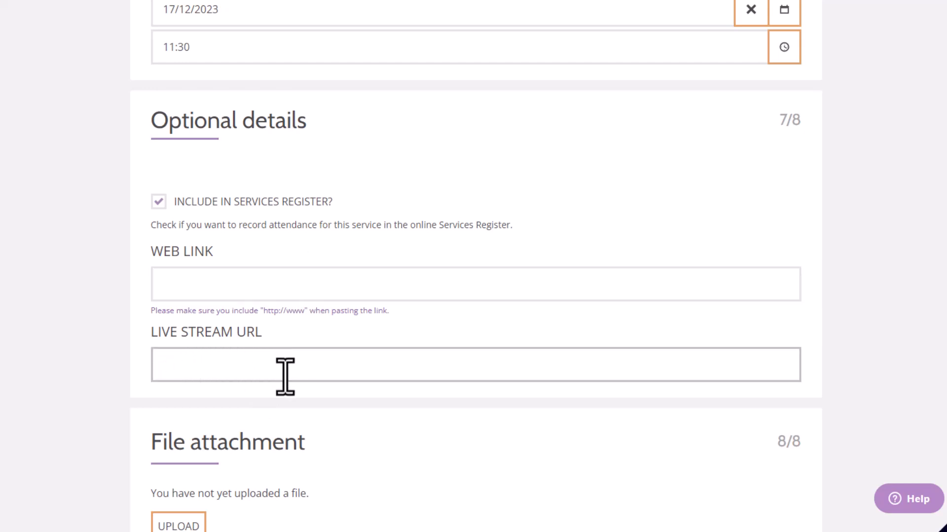
Turn the event's publish option off and on again, and save the event as published
scroll(285, 378, "down", 4)
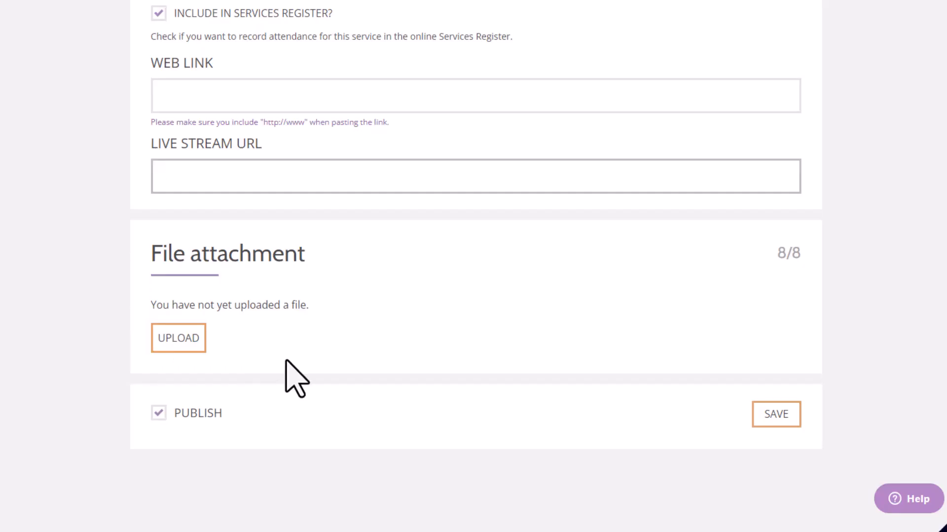
scroll(285, 377, "down", 1)
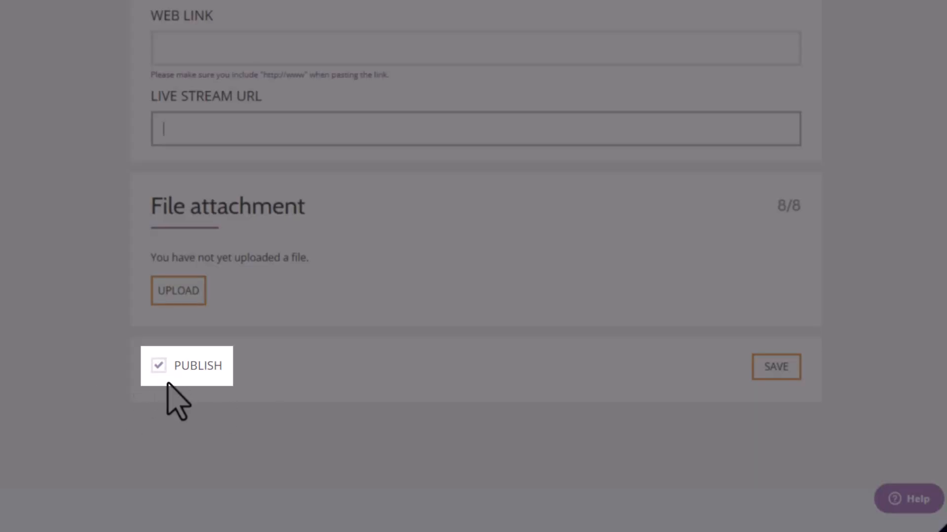
left_click(159, 366)
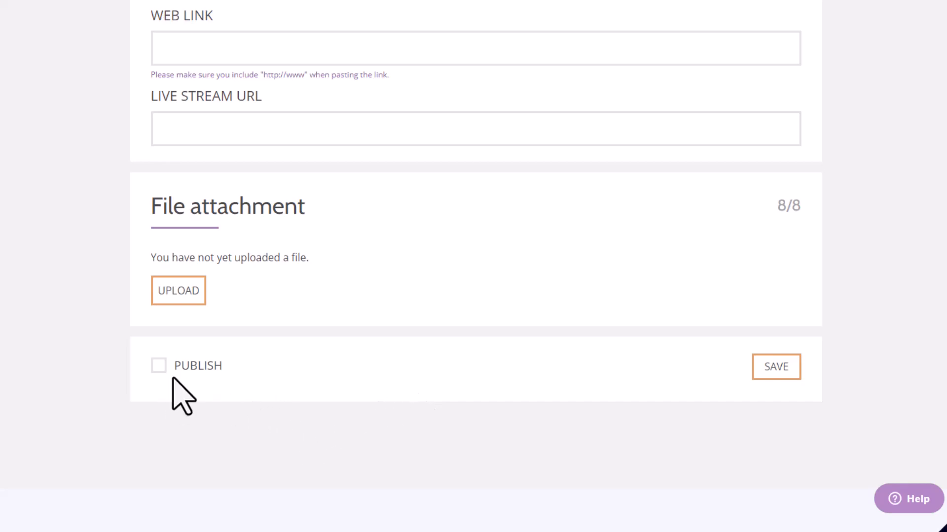
left_click(159, 366)
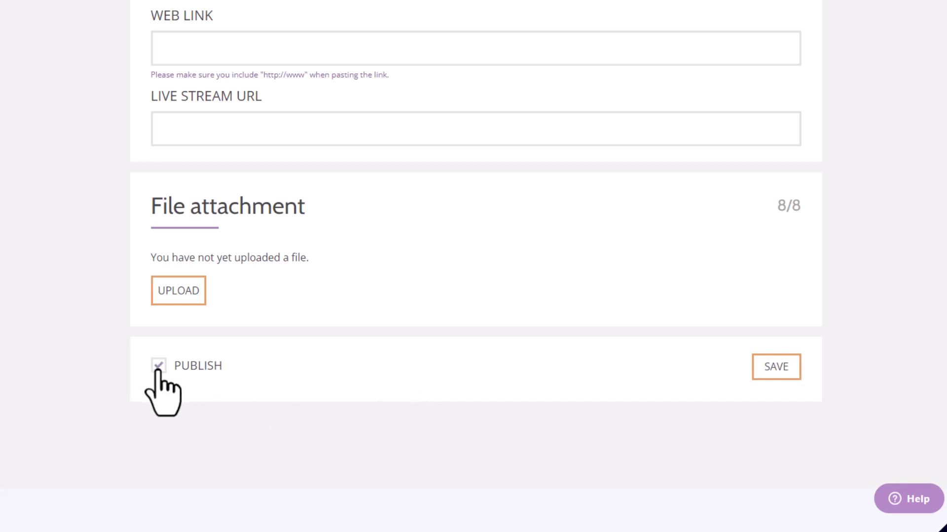
left_click(759, 375)
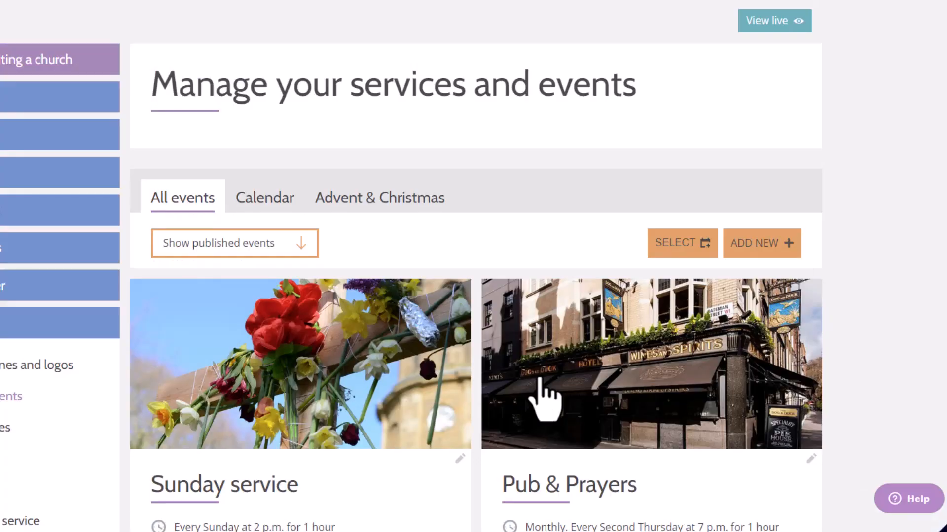
Find the Carol service in the church's list of published events and open it for editing
scroll(545, 395, "down", 10)
scroll(542, 392, "down", 2)
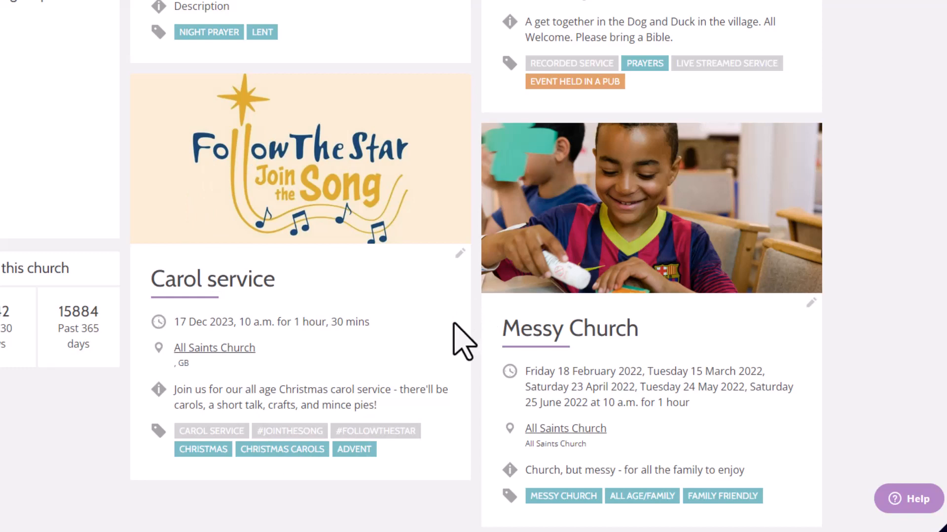
scroll(454, 348, "down", 1)
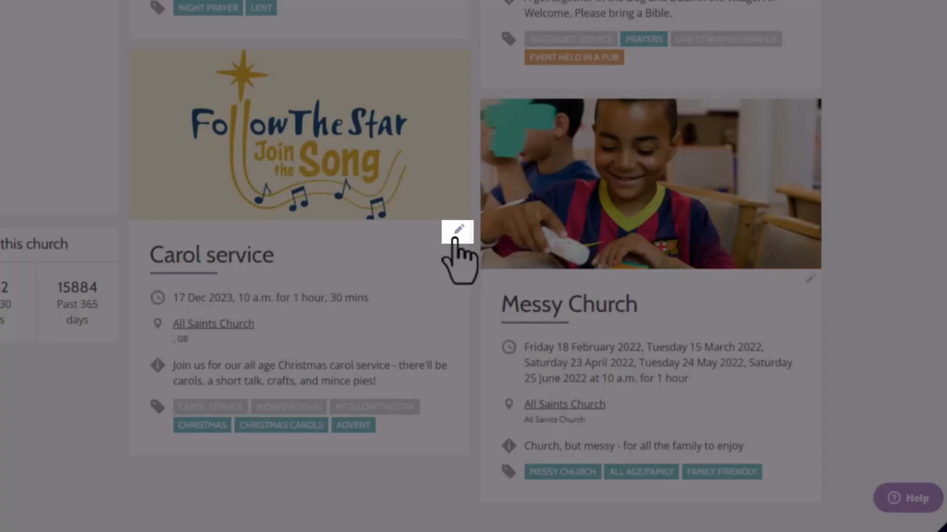
left_click(459, 232)
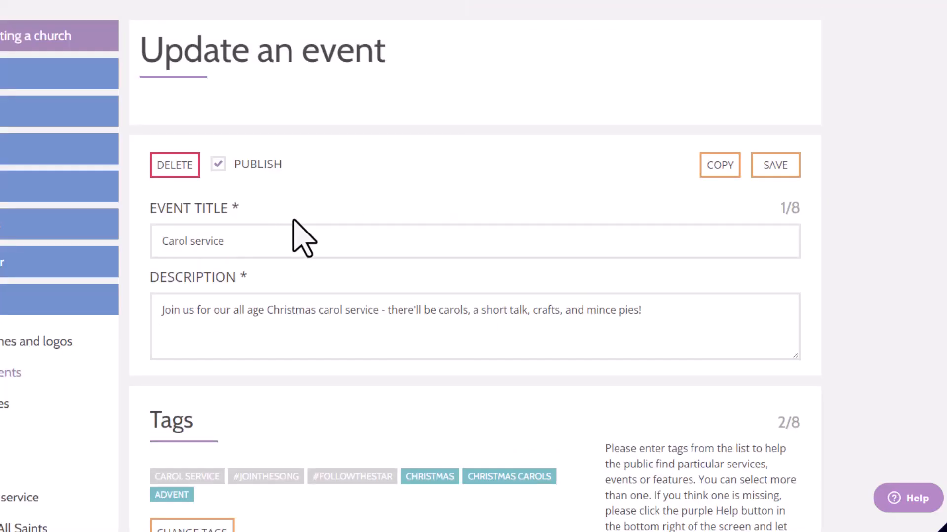
Review the Carol service's editable title, description, tags, dates and optional details without changing anything
left_click(301, 244)
left_click(754, 336)
scroll(754, 335, "down", 15)
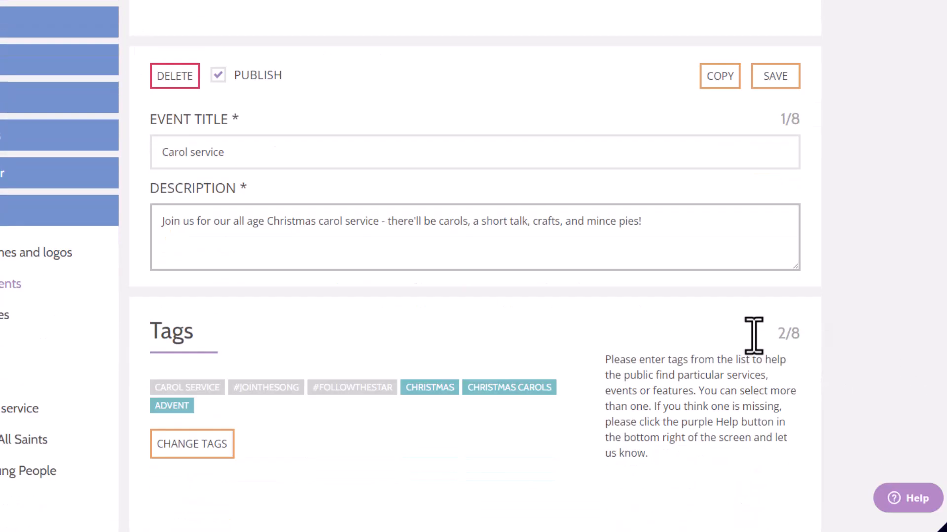
scroll(754, 336, "down", 15)
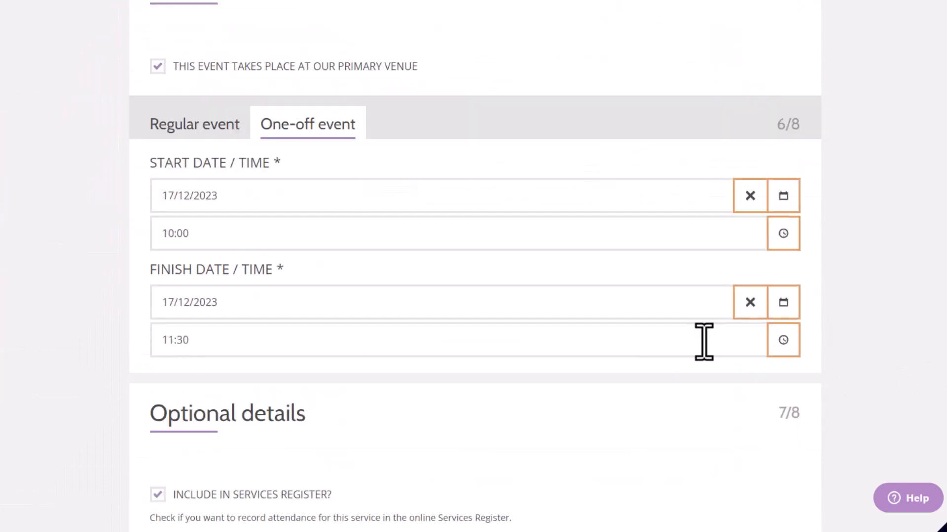
scroll(540, 323, "up", 2)
scroll(528, 308, "up", 20)
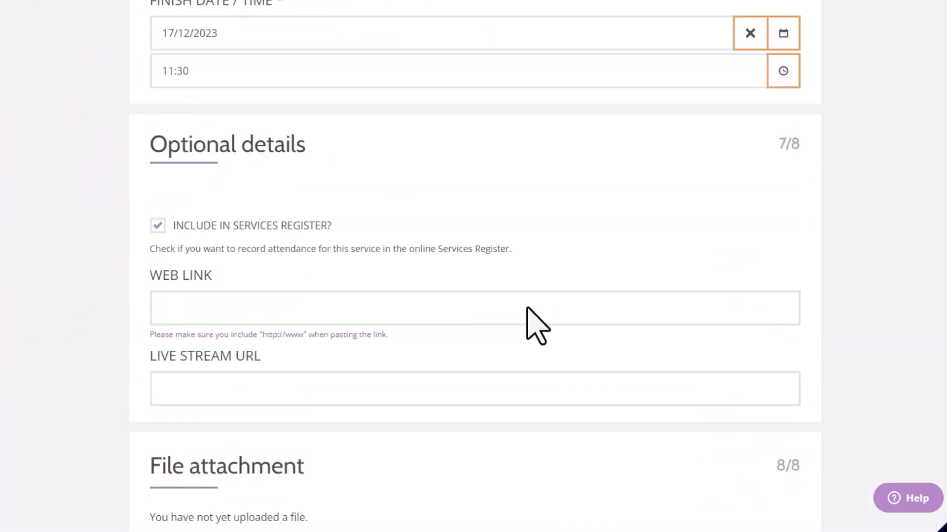
scroll(537, 326, "up", 15)
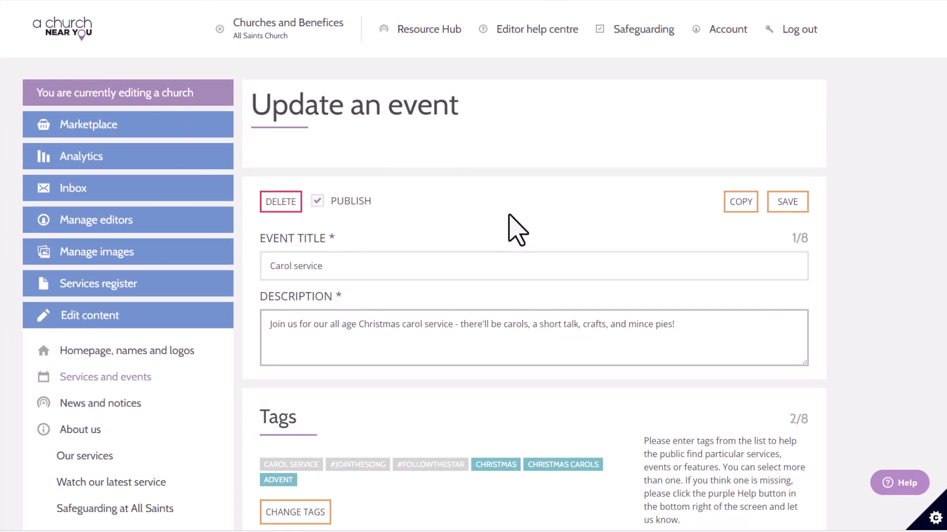
Switch to editing Whitton Benefice and start a new event in its services and events
mouse_move(325, 38)
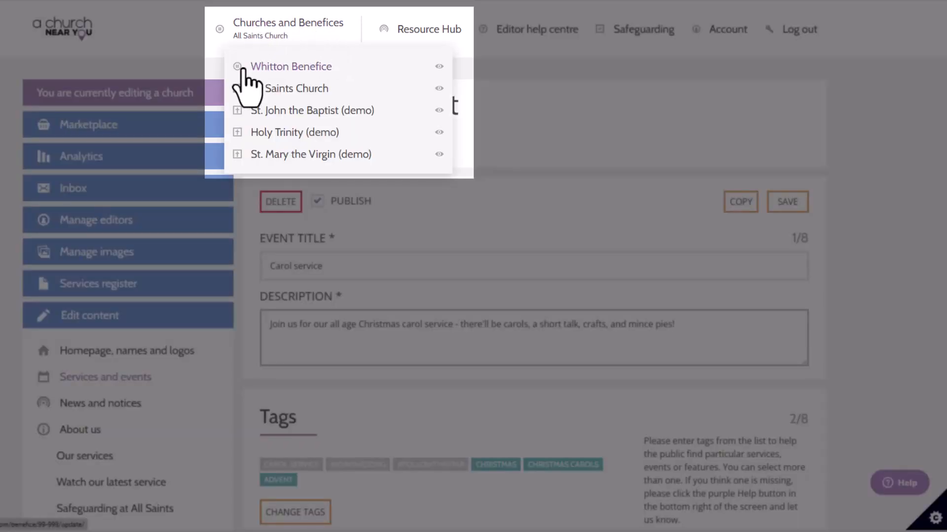
left_click(269, 69)
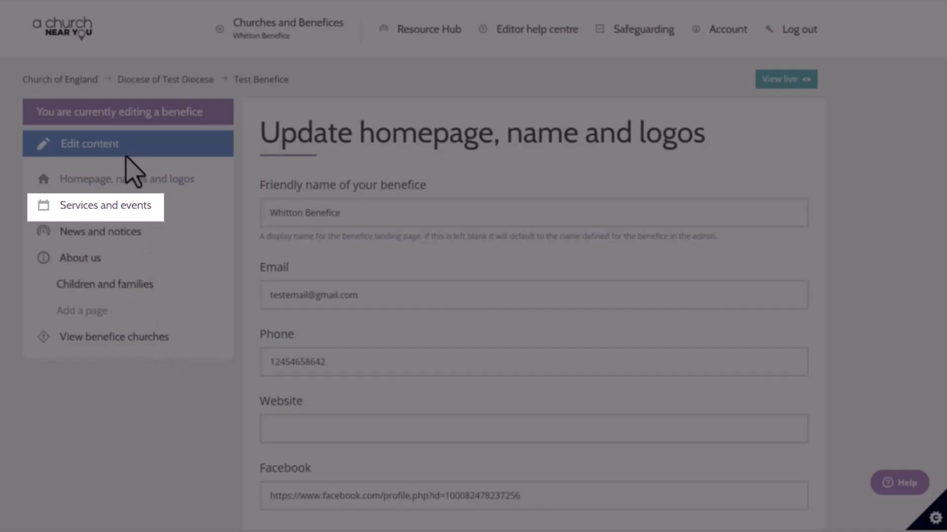
left_click(103, 205)
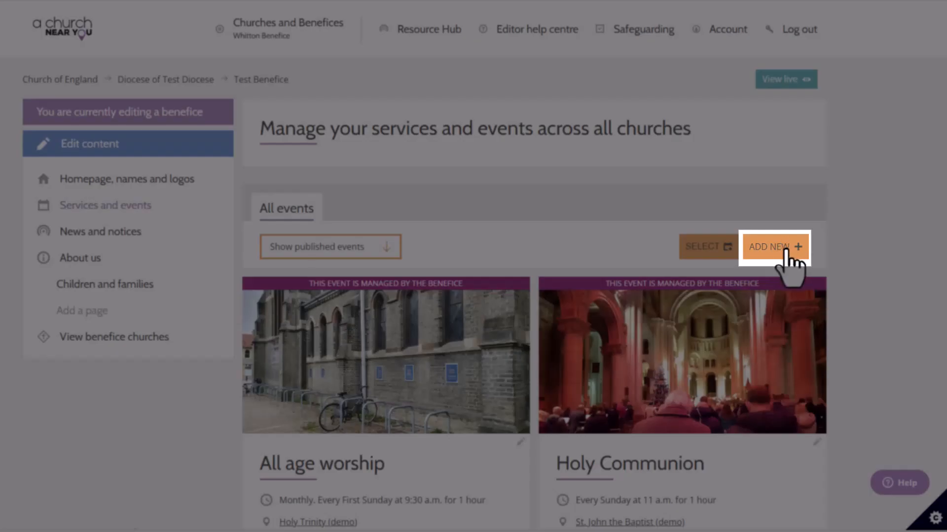
left_click(787, 249)
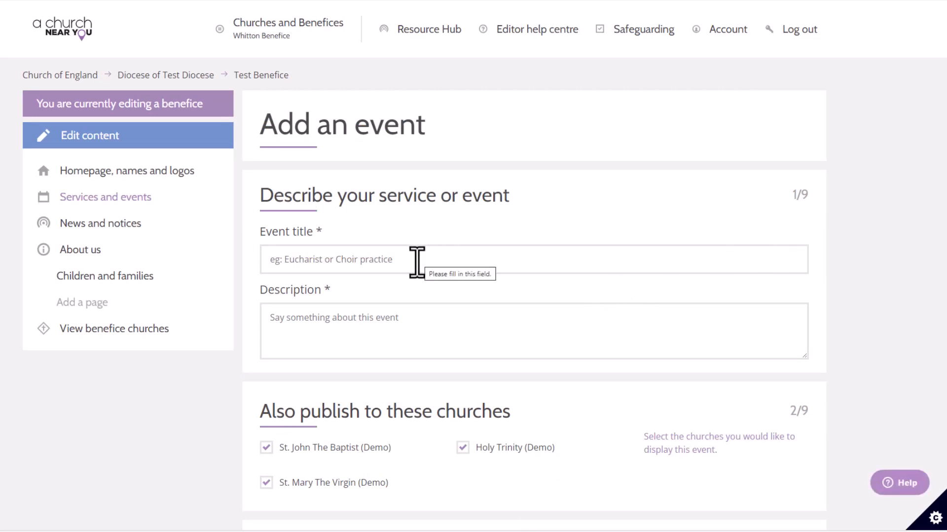
Deselect St. Mary The Virgin, St. John The Baptist and Holy Trinity as churches the benefice event is also published to
left_click(417, 261)
left_click(395, 326)
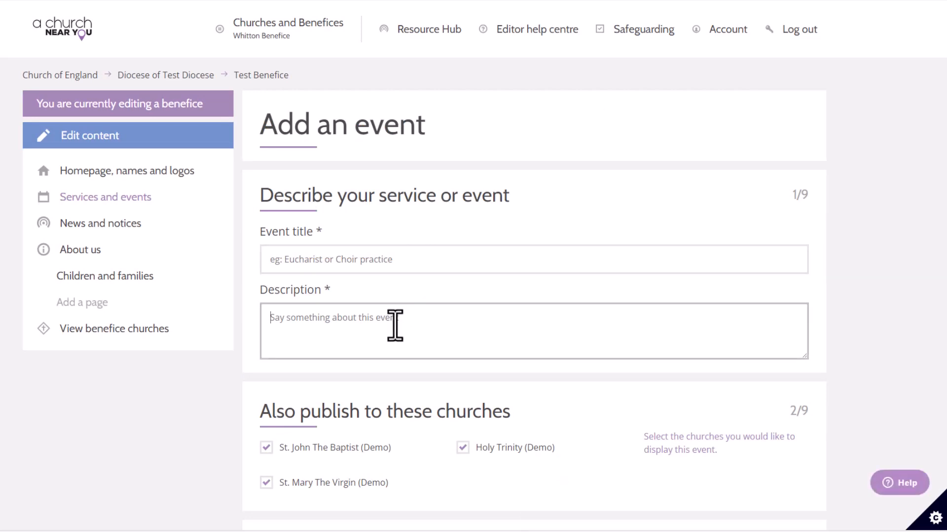
scroll(395, 326, "down", 3)
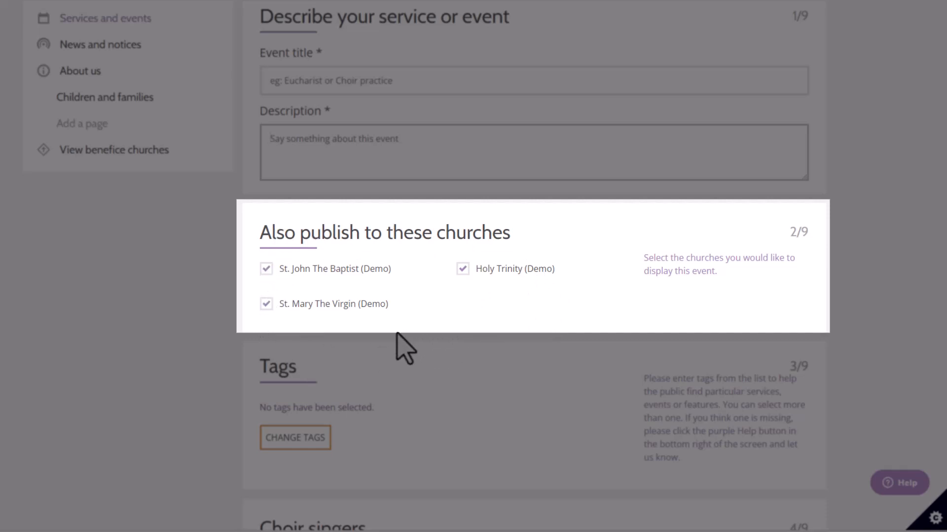
left_click(266, 305)
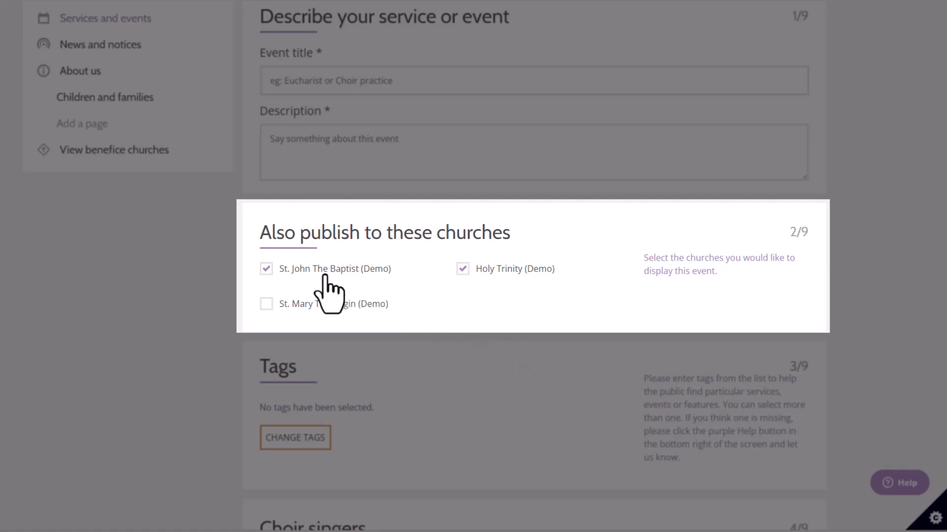
left_click(266, 269)
left_click(462, 269)
View the tags available for the benefice event and close the list without choosing any
scroll(469, 319, "down", 3)
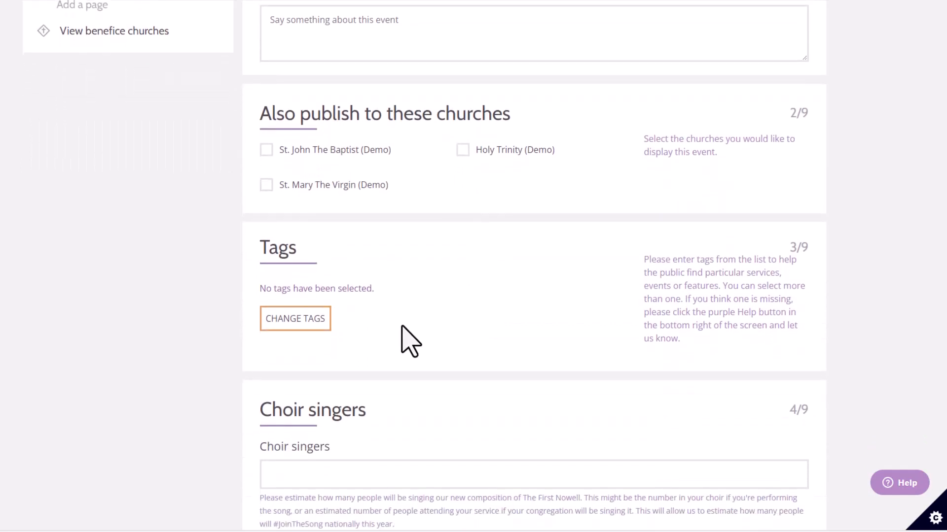
left_click(315, 326)
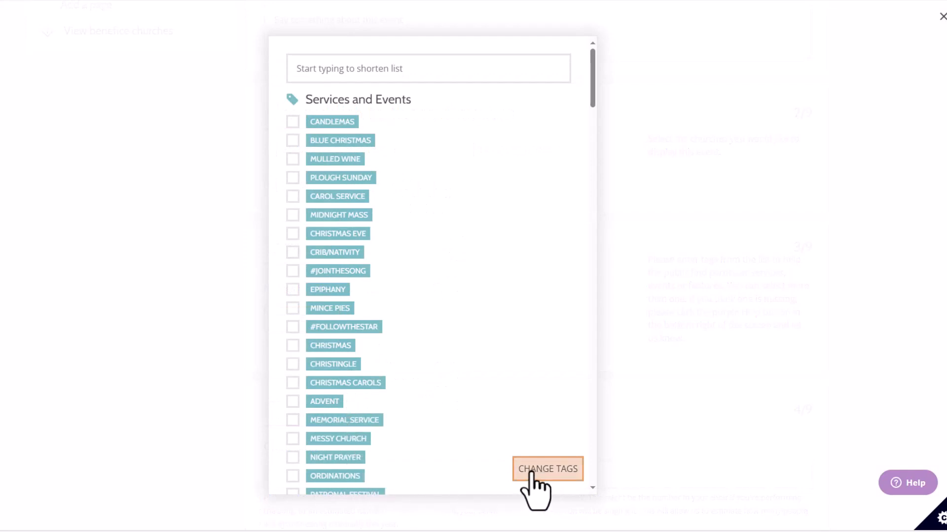
left_click(623, 490)
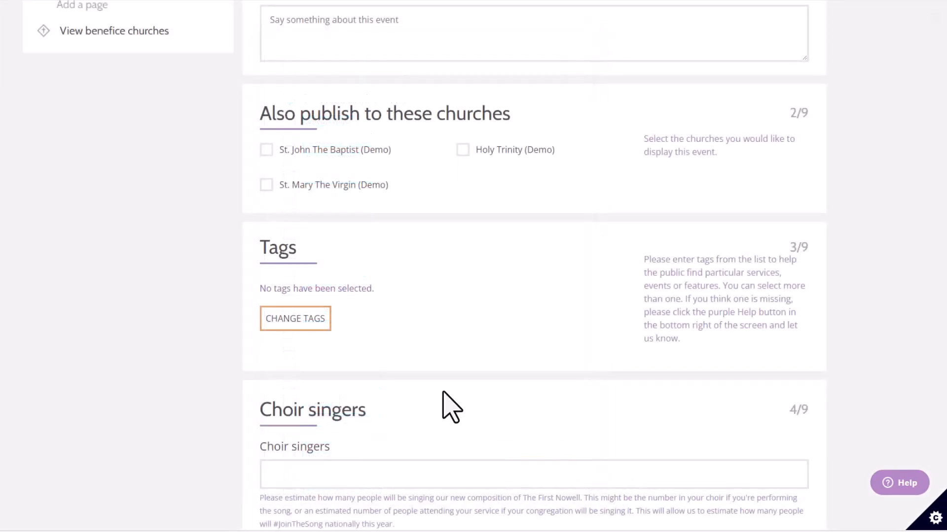
scroll(443, 393, "down", 3)
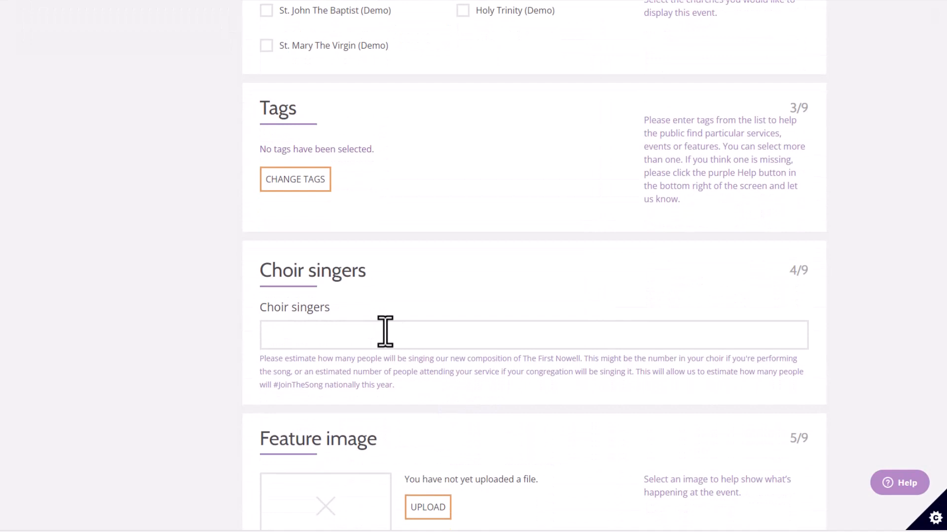
Deselect Holy Trinity as the event's church location and open the custom location fields for name, address, postcode and country
scroll(385, 333, "down", 2)
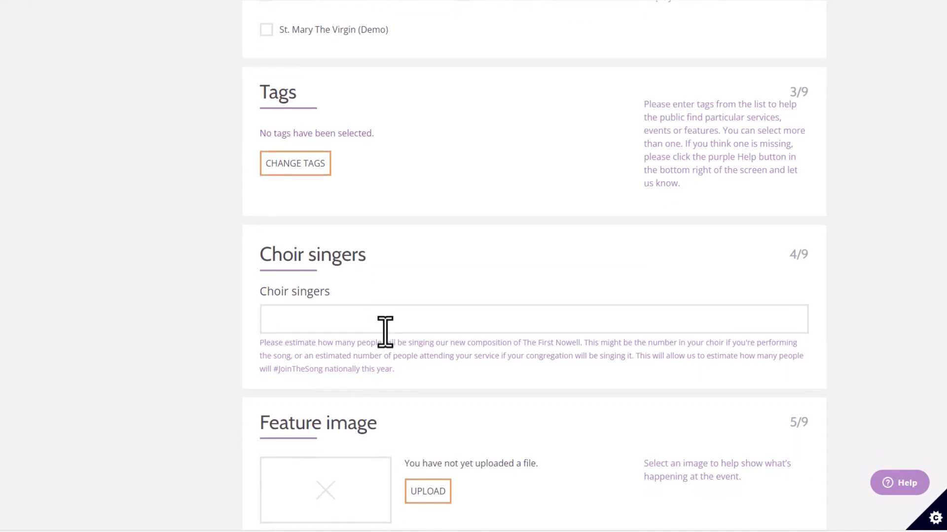
scroll(385, 311, "down", 2)
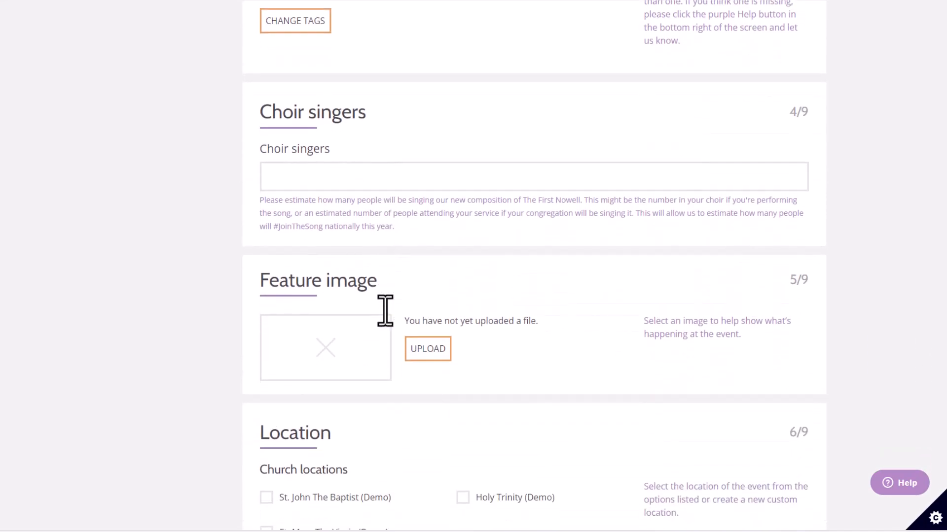
scroll(444, 405, "down", 5)
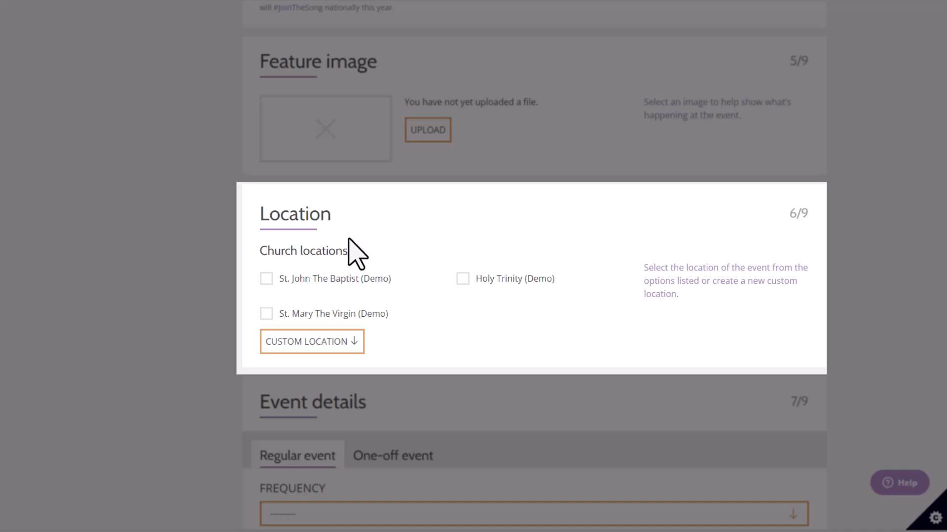
left_click(463, 282)
left_click(340, 348)
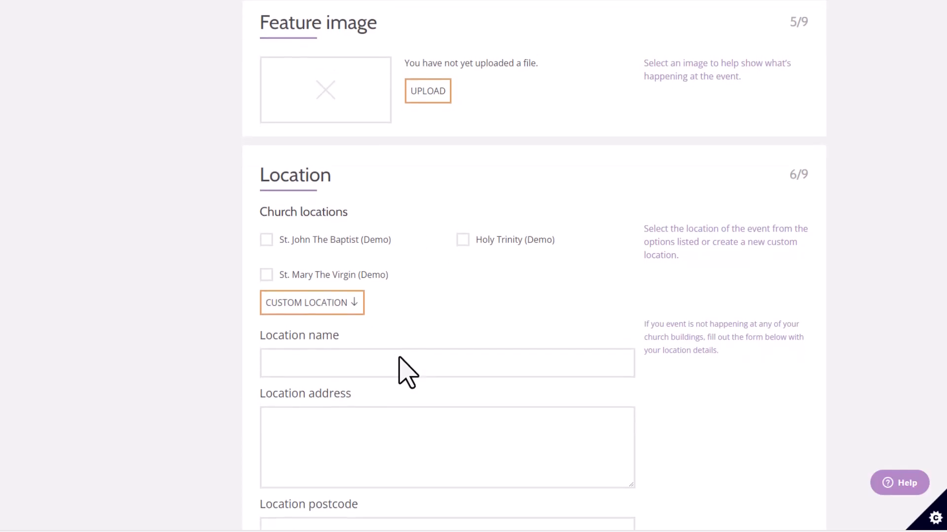
left_click(391, 311)
left_click(413, 394)
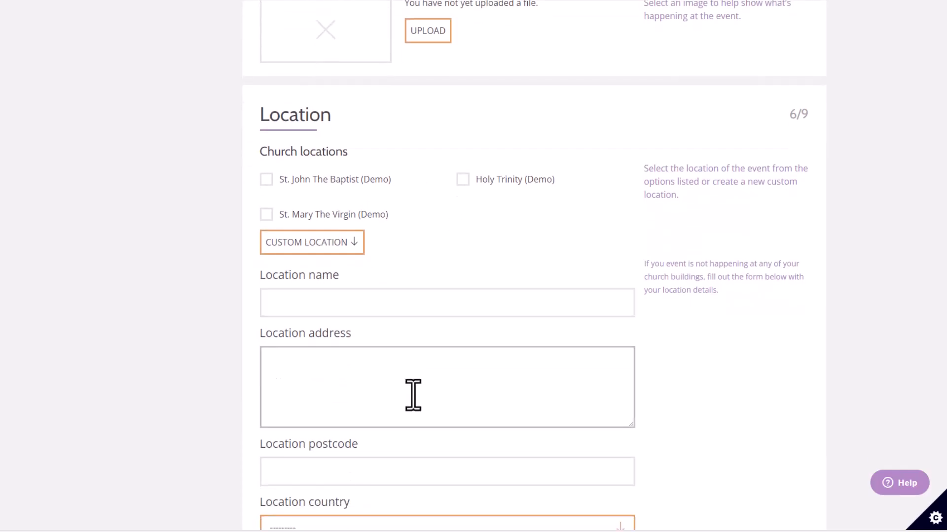
scroll(413, 394, "down", 2)
scroll(421, 387, "down", 1)
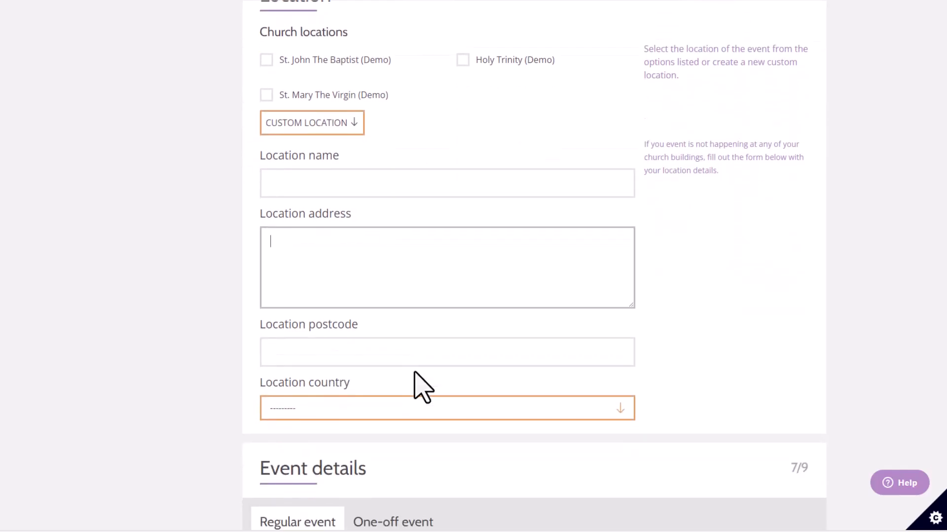
Switch the benefice event's details to a one-off event and view its start and finish date and time fields
scroll(414, 380, "down", 5)
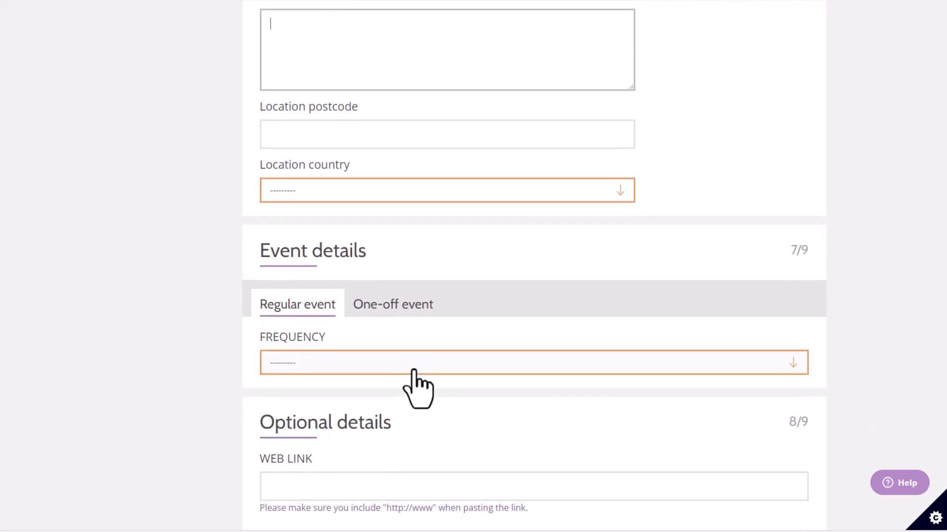
left_click(388, 310)
scroll(389, 316, "down", 1)
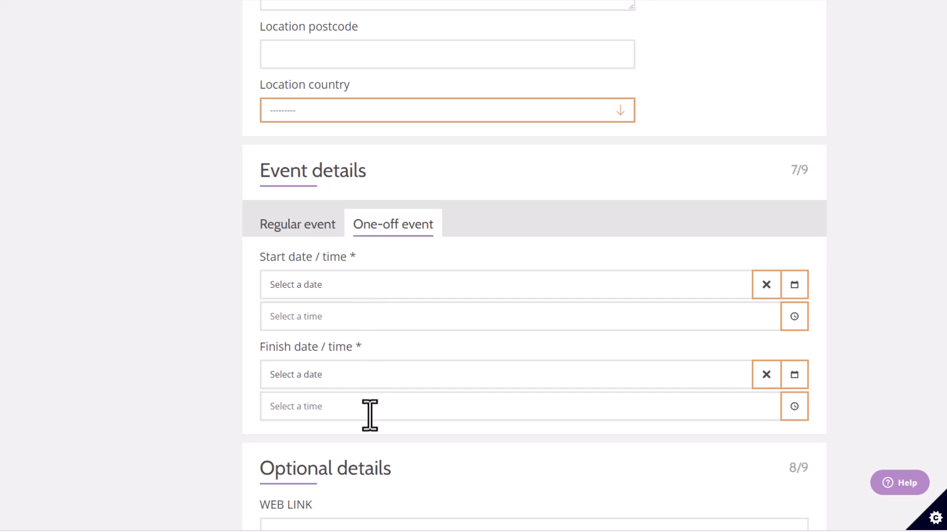
Review the optional web link, live stream, file attachment and publish settings, and return to the form's beginning without filling anything in
scroll(369, 414, "down", 5)
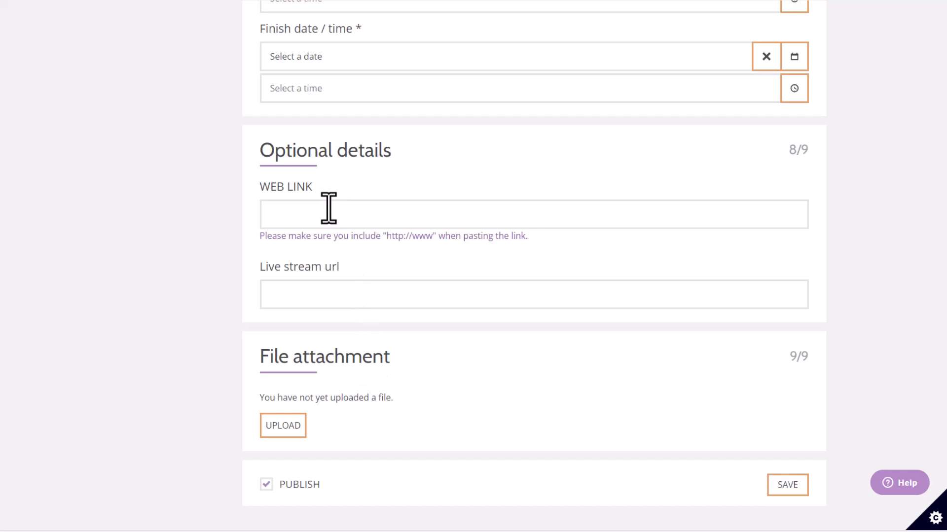
left_click(328, 208)
left_click(371, 295)
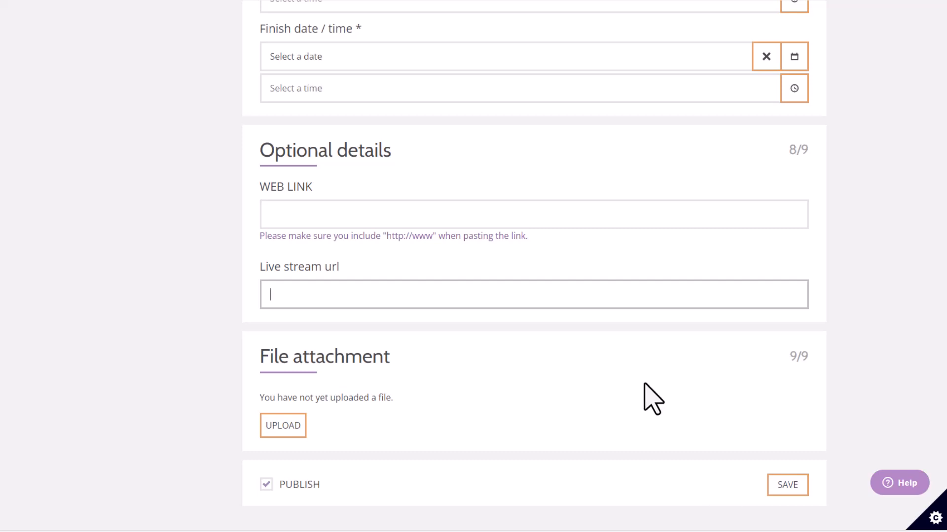
scroll(644, 389, "up", 10)
scroll(644, 384, "up", 5)
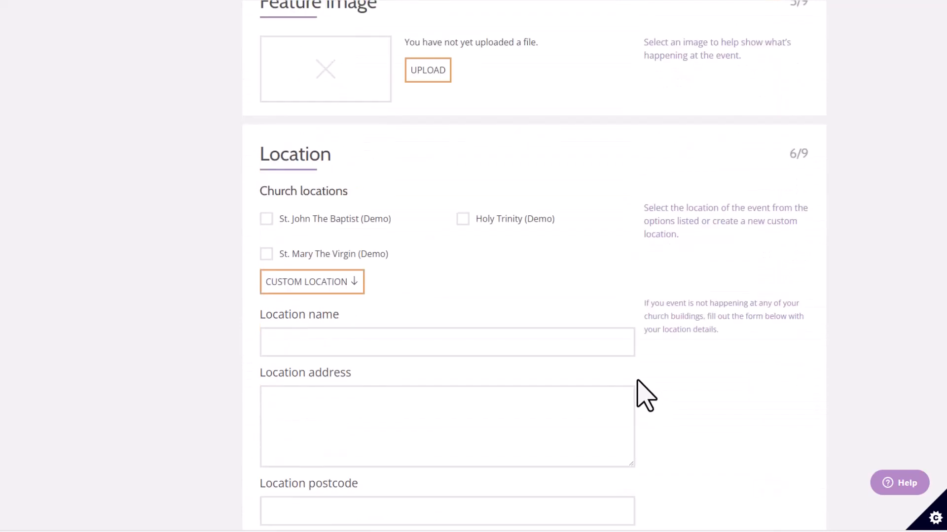
scroll(576, 257, "up", 12)
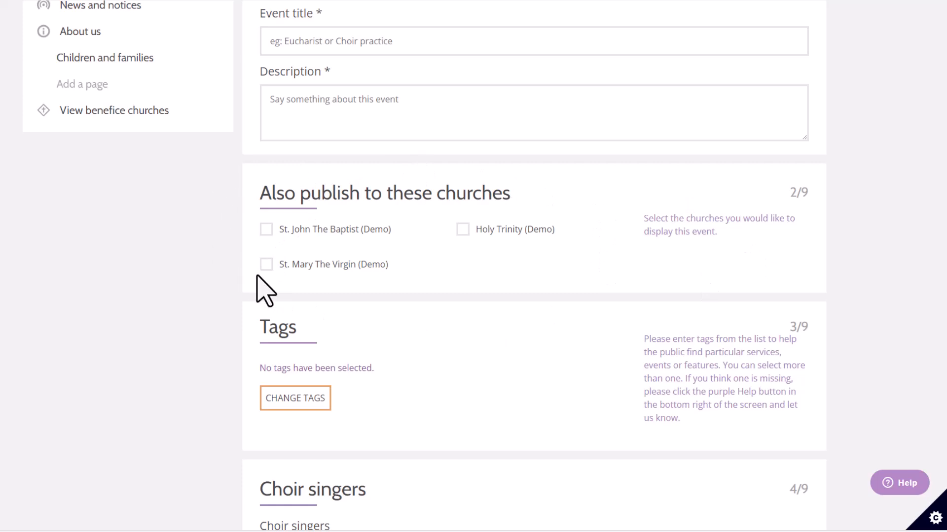
scroll(257, 277, "up", 4)
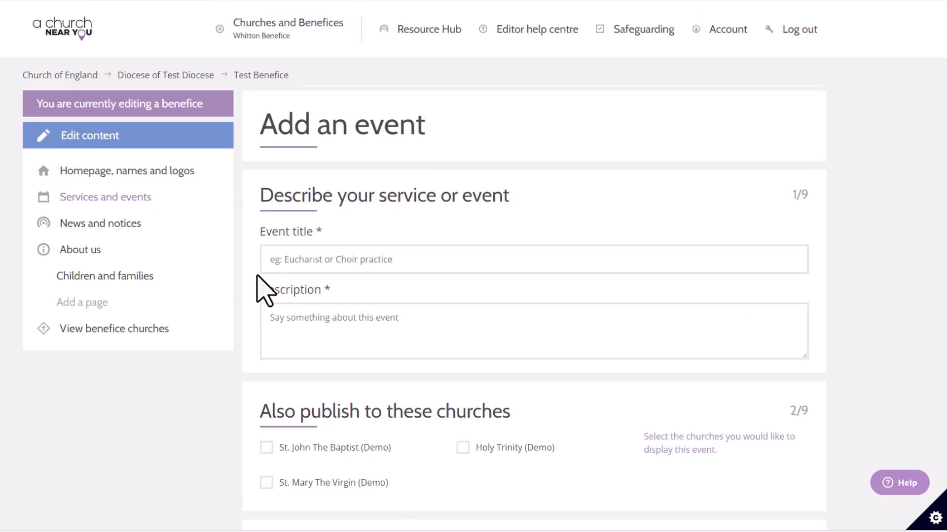